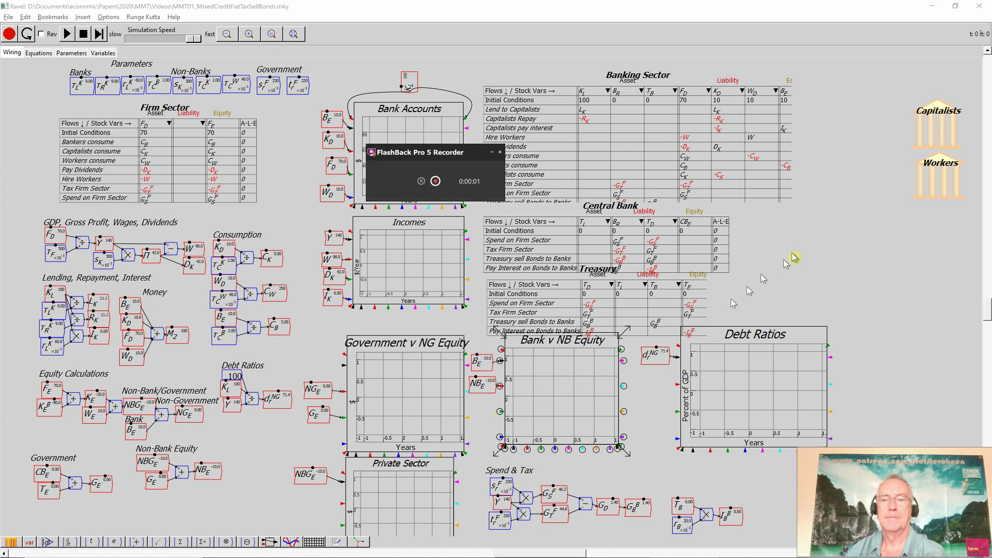
- Drag the Treasury table to the right of the Central Bank table and line the two up
left_click_drag(298, 83, 794, 257)
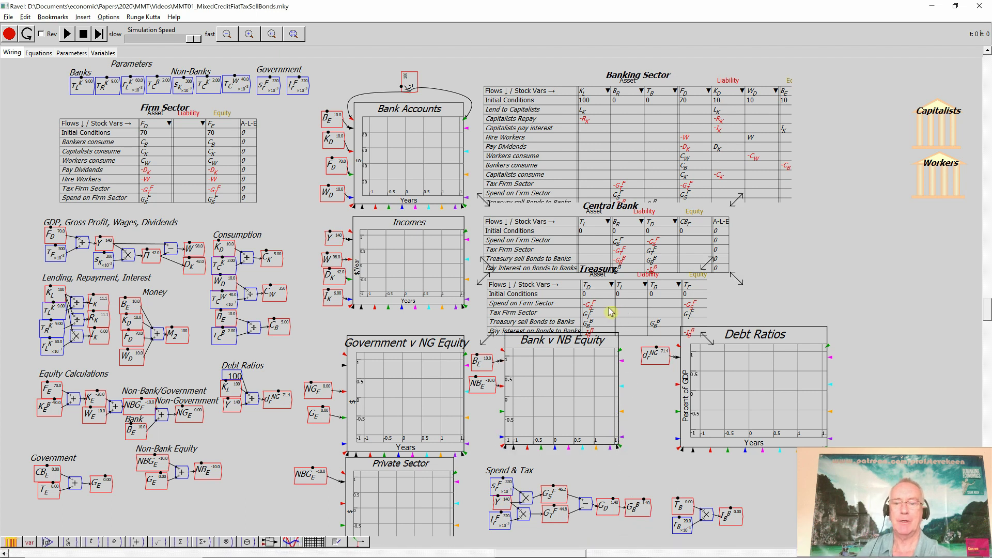
left_click_drag(664, 313, 856, 249)
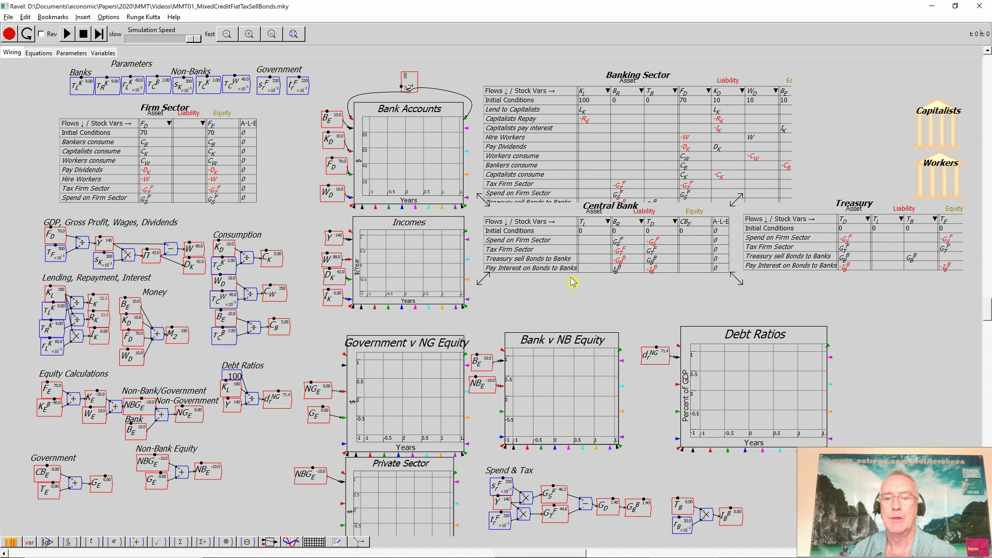
left_click_drag(558, 269, 570, 288)
left_click_drag(796, 248, 802, 256)
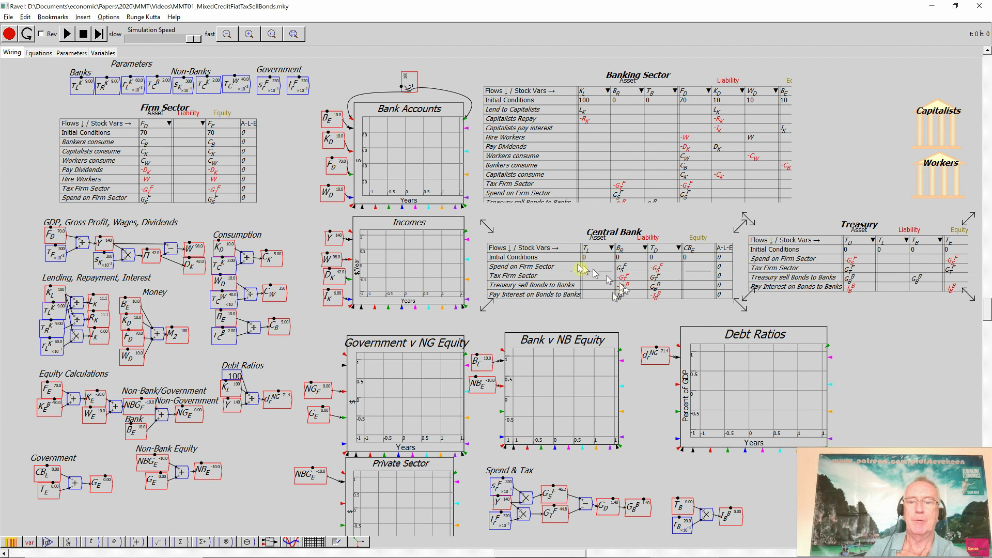
mouse_move(574, 265)
left_mouse_down()
mouse_move(563, 255)
mouse_move(570, 262)
left_mouse_up()
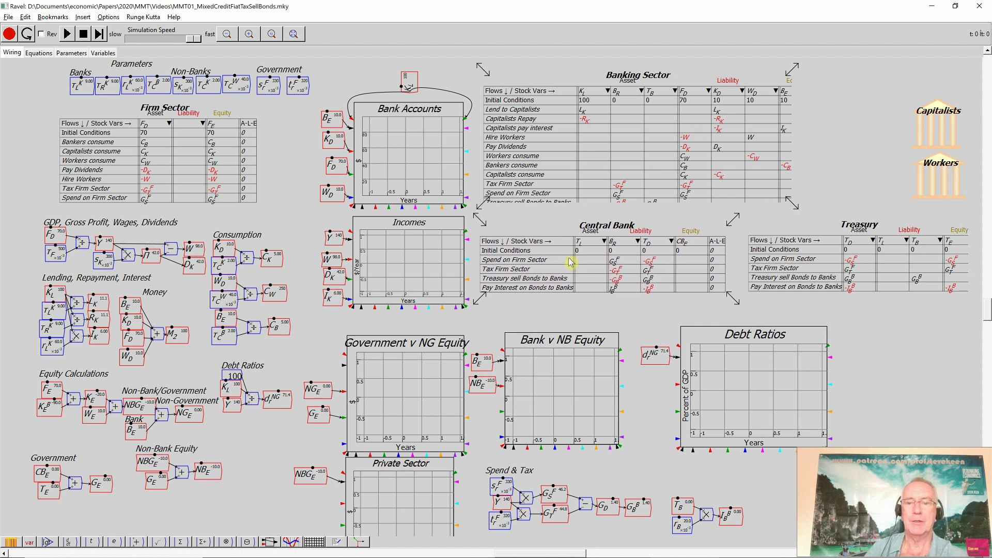
- Open the Central Bank table in its own window, enlarge its text and widen the window
double_click(570, 262)
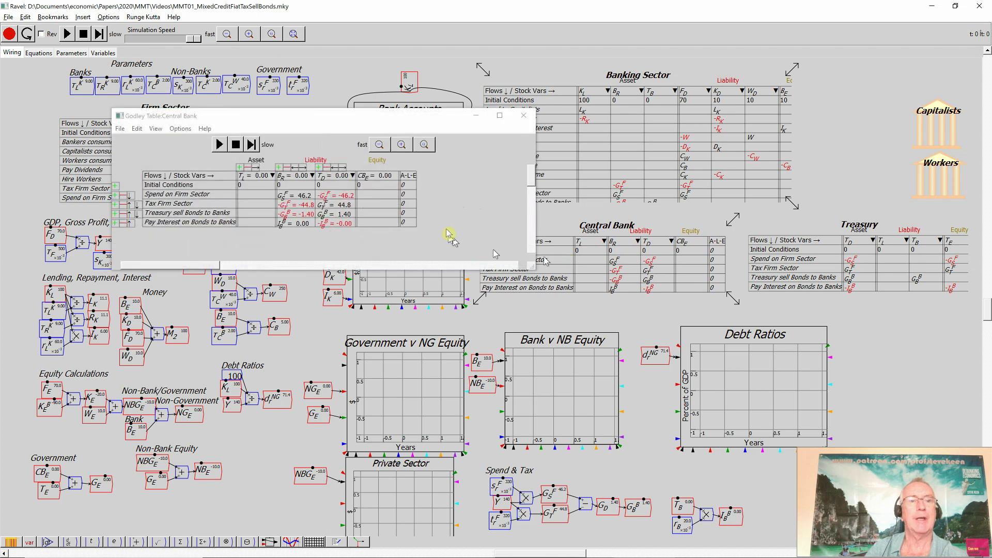
left_click(402, 144)
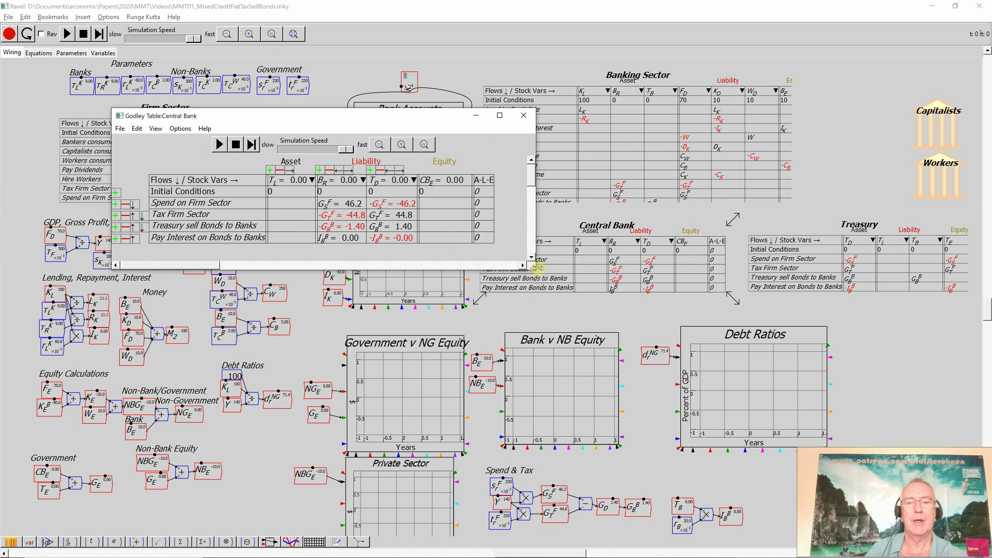
left_click_drag(535, 268, 618, 297)
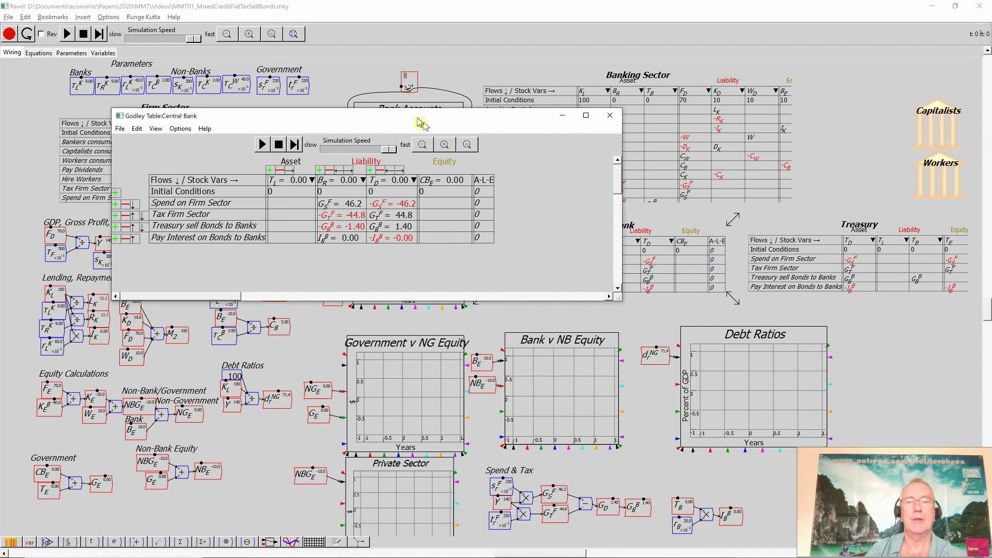
left_click_drag(418, 118, 372, 125)
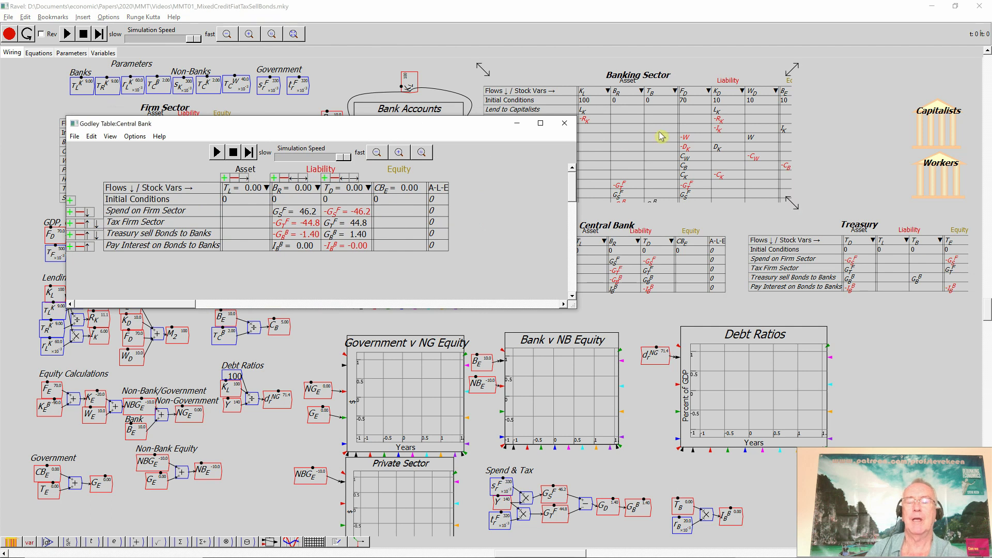
- Open the Banking Sector table in a larger, magnified window showing all rows
double_click(600, 133)
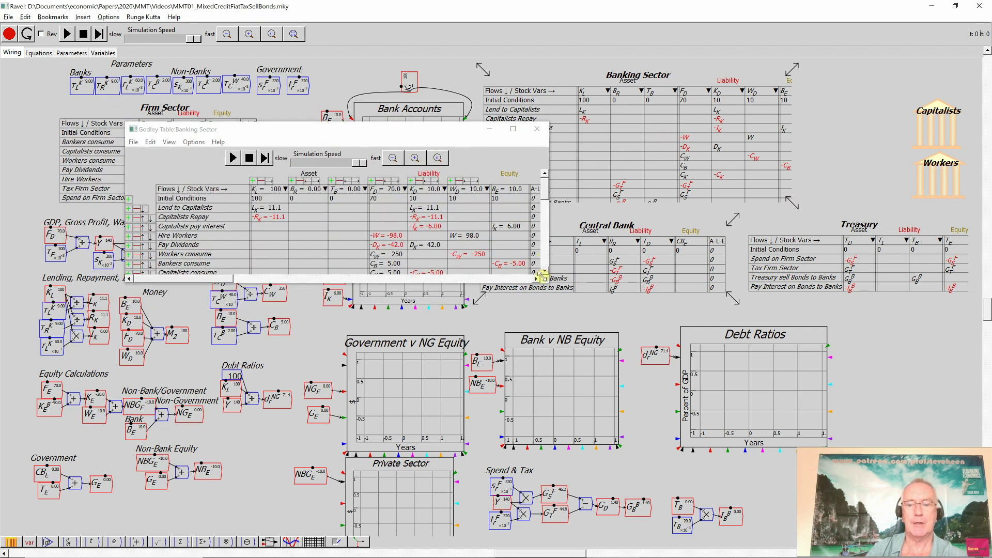
left_click_drag(543, 277, 715, 385)
left_click(502, 158)
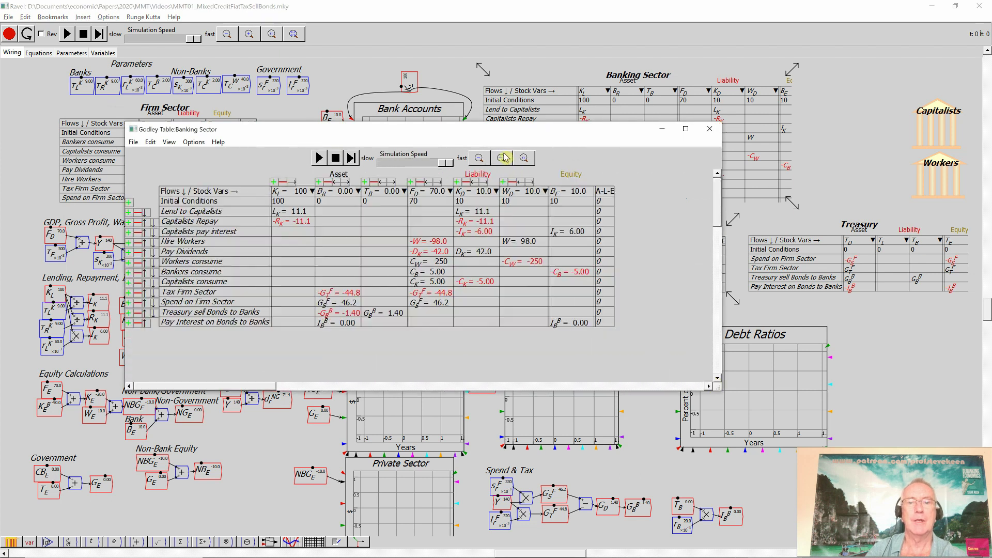
left_click(504, 157)
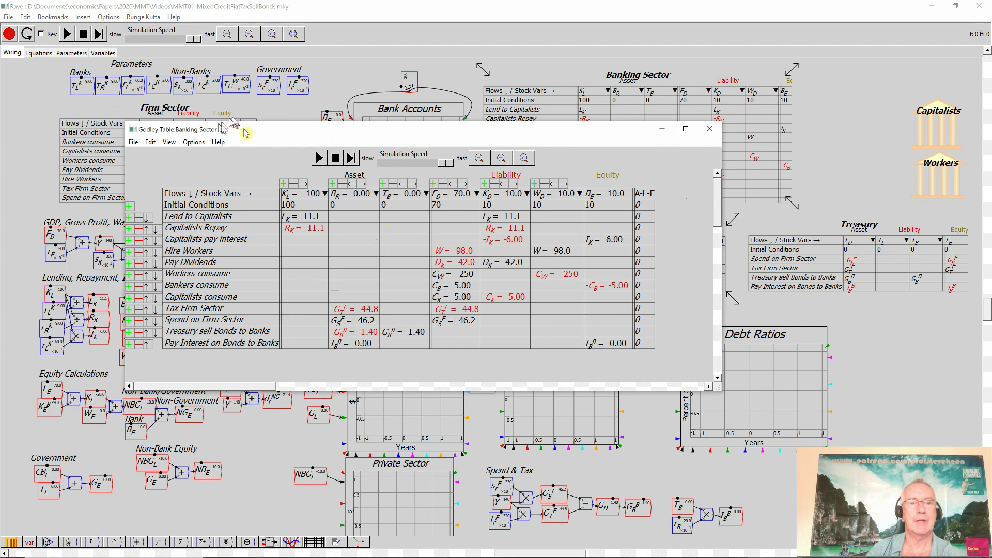
left_click_drag(274, 132, 435, 277)
- Bring the Central Bank table window to the front and magnify its contents twice
key("alt+Tab")
key("Tab")
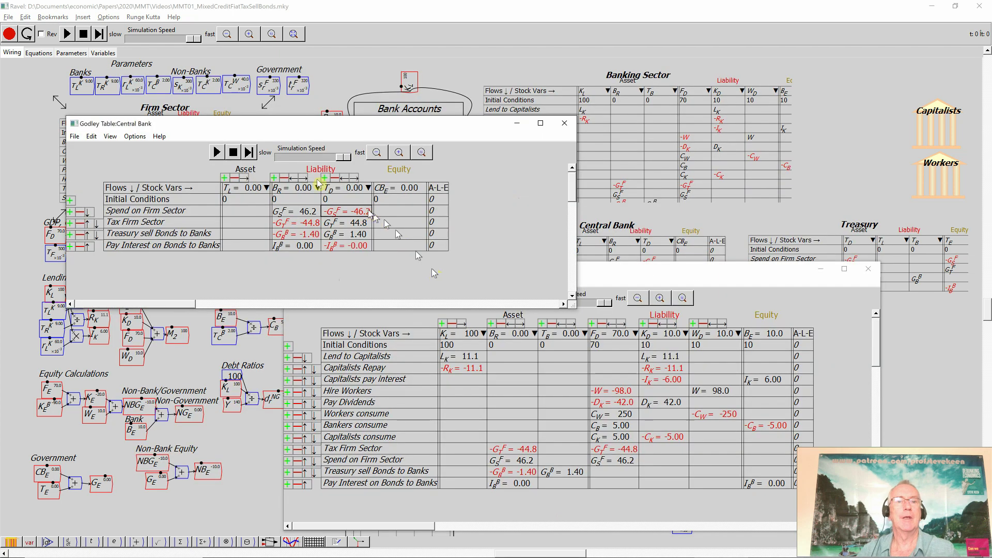
left_click(398, 153)
left_click(399, 153)
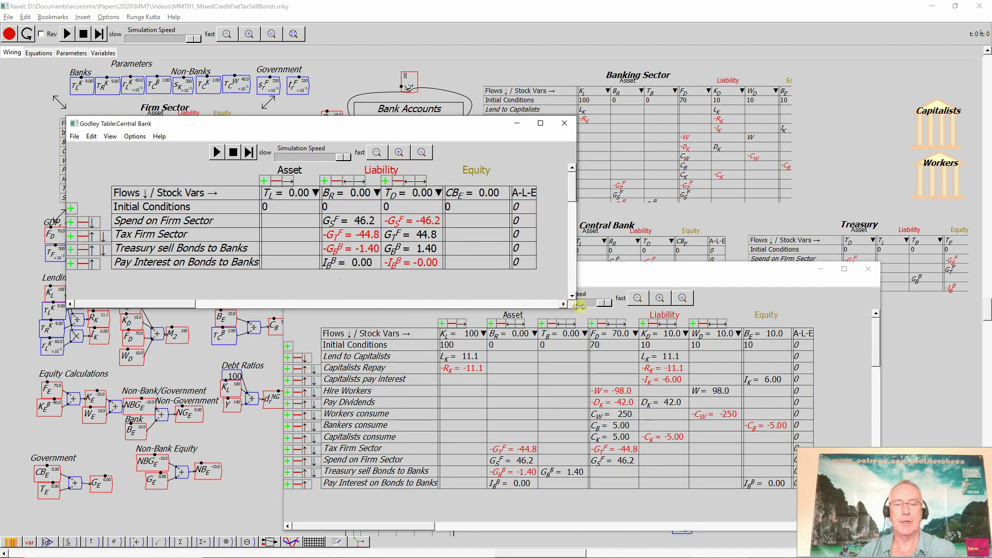
- Add asset column T_B^{CB} to the enlarged Central Bank table, plus a blank flow row
left_click_drag(571, 305, 662, 331)
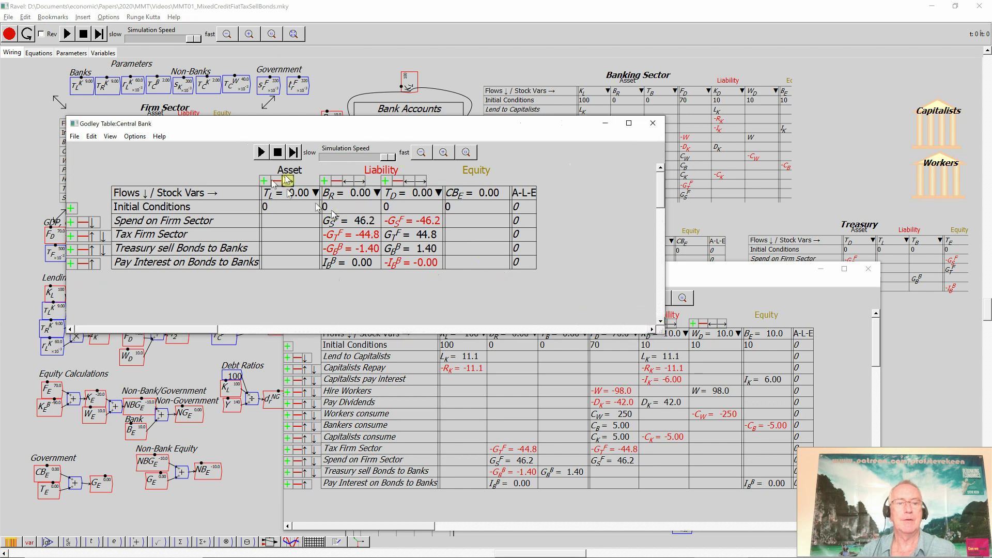
left_click(264, 180)
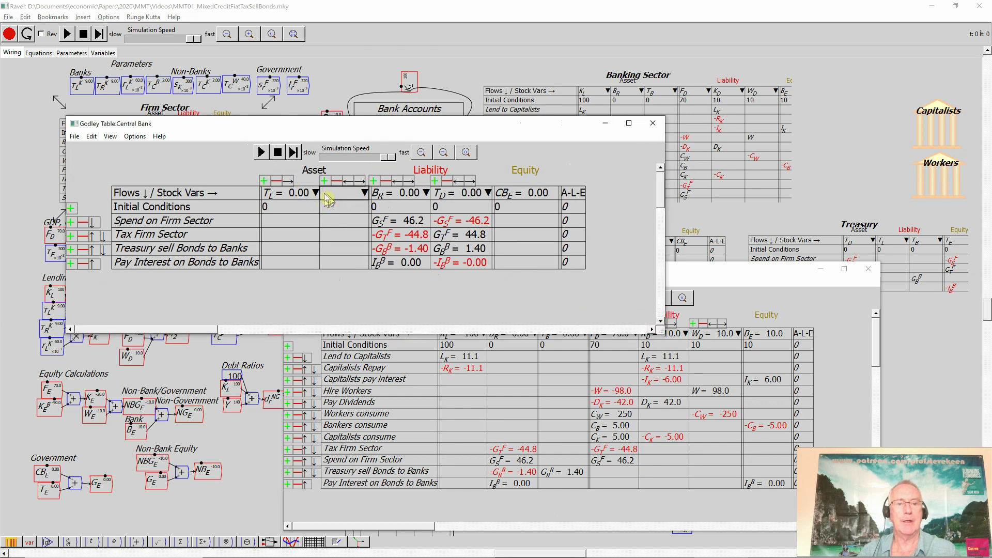
type("T_B^{CB}")
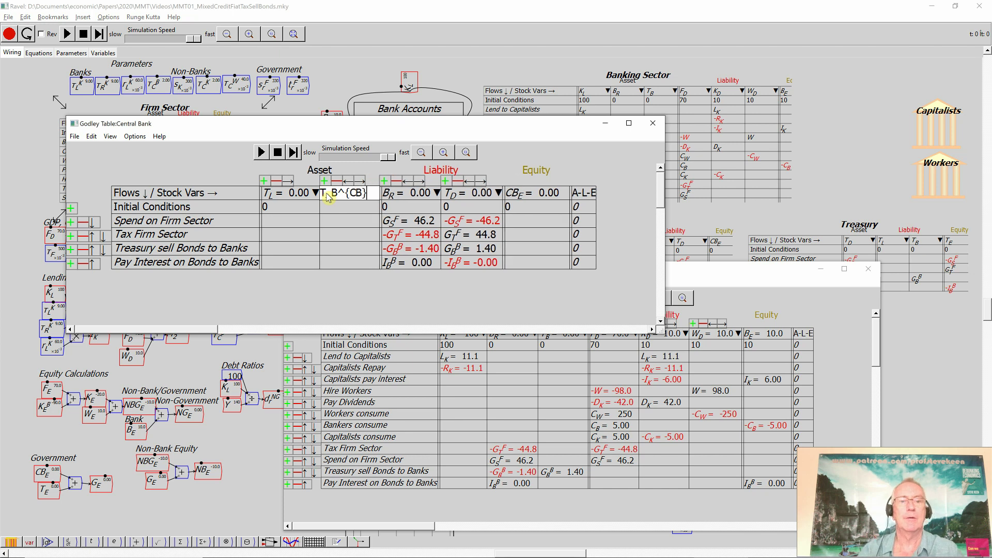
left_click(351, 303)
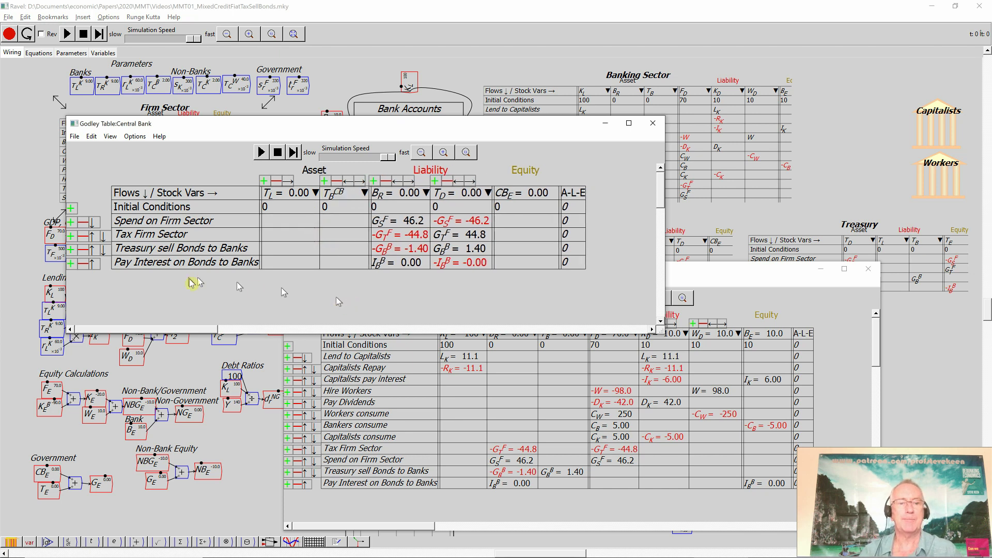
left_click(71, 264)
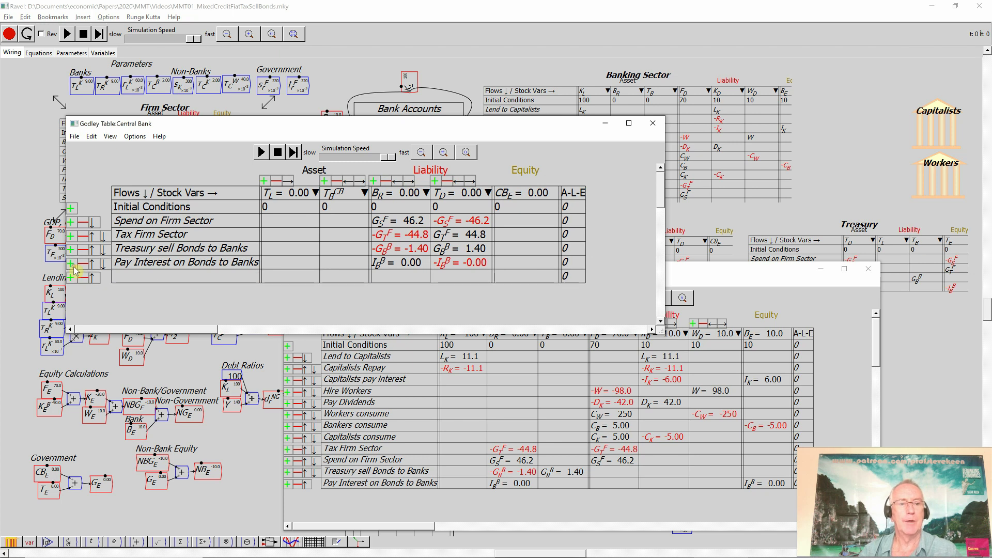
- Name the new row 'CB buys Bonds from Banks' and enter CB_B^B in its T_B^CB and B_R cells
left_click(135, 283)
type("CB ")
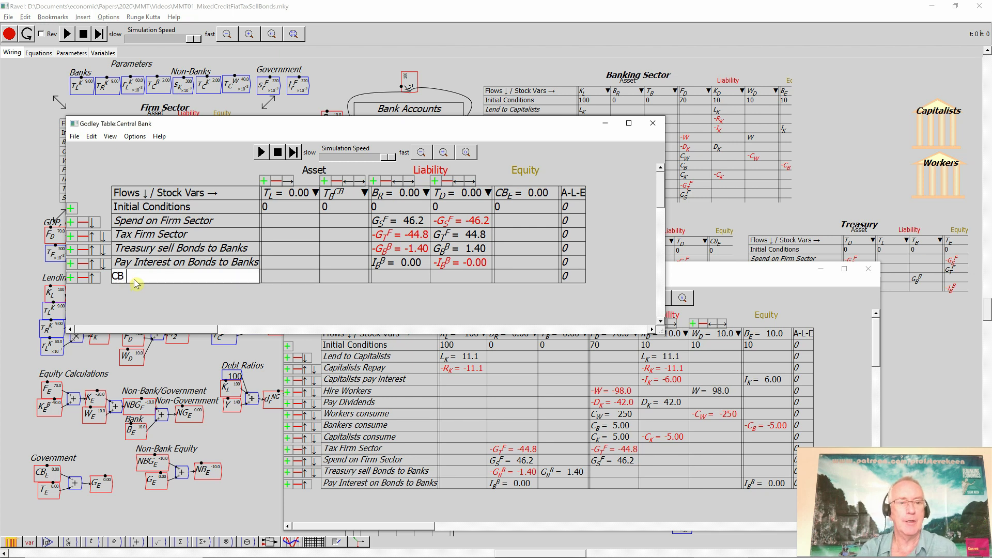
type("buys")
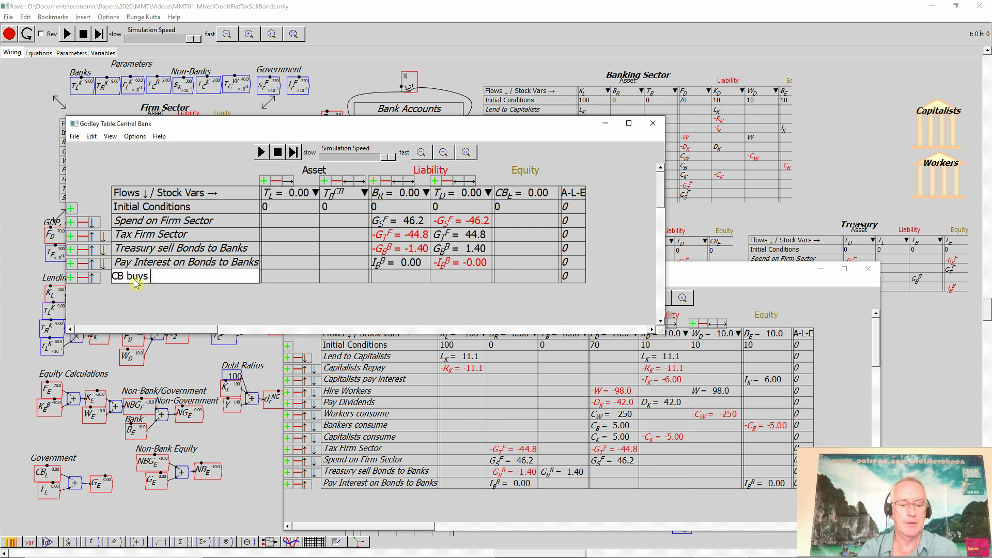
type(" Bonds f")
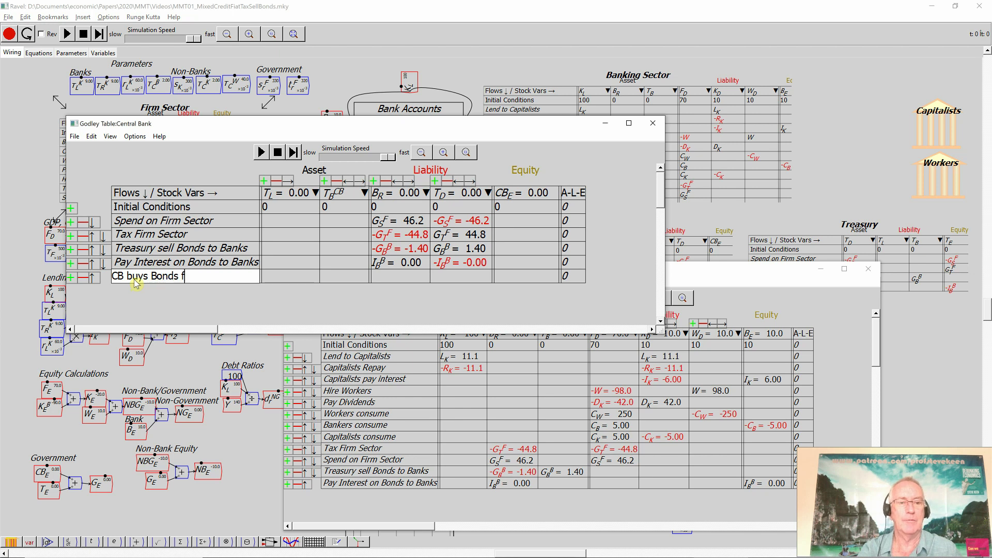
type("rom Banks")
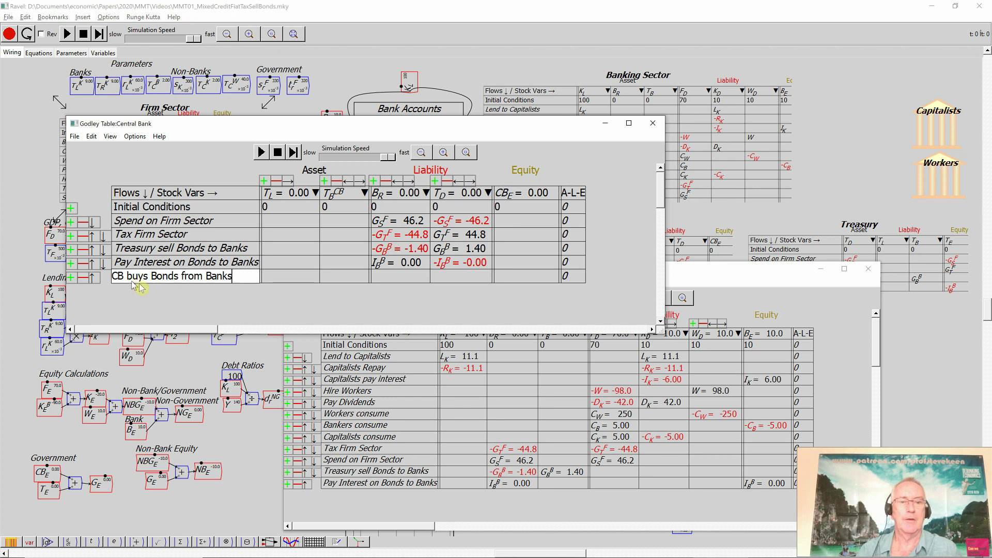
left_click(350, 278)
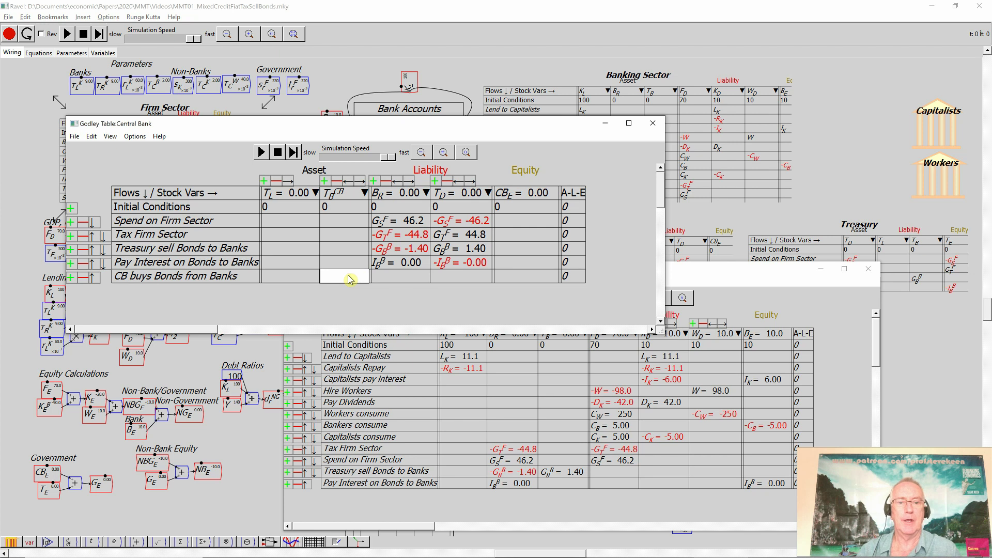
type("CB")
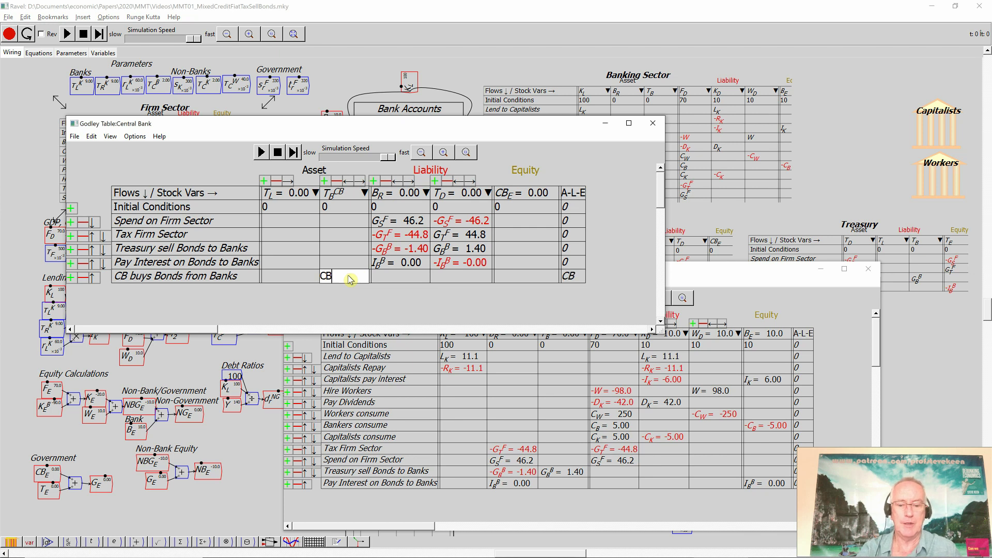
type("_B")
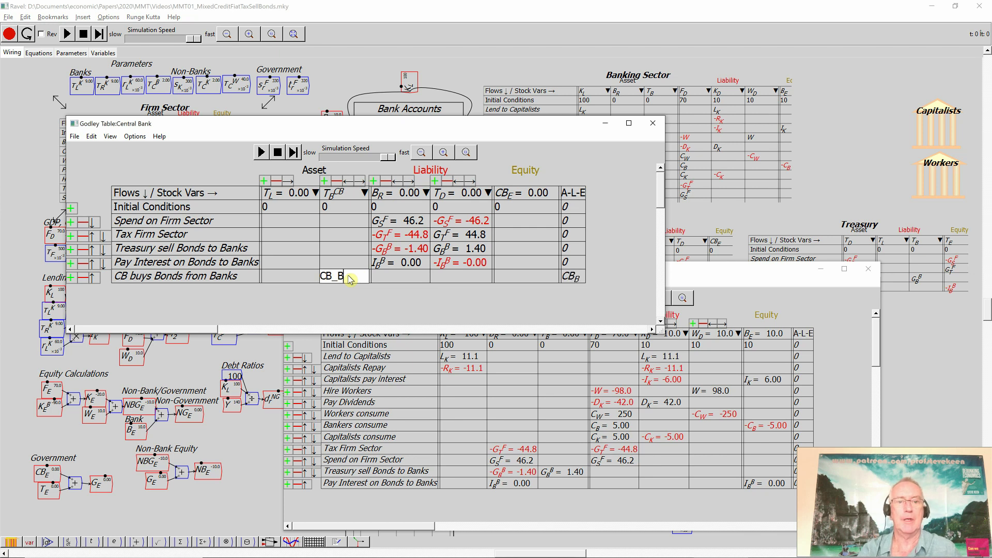
type("^B")
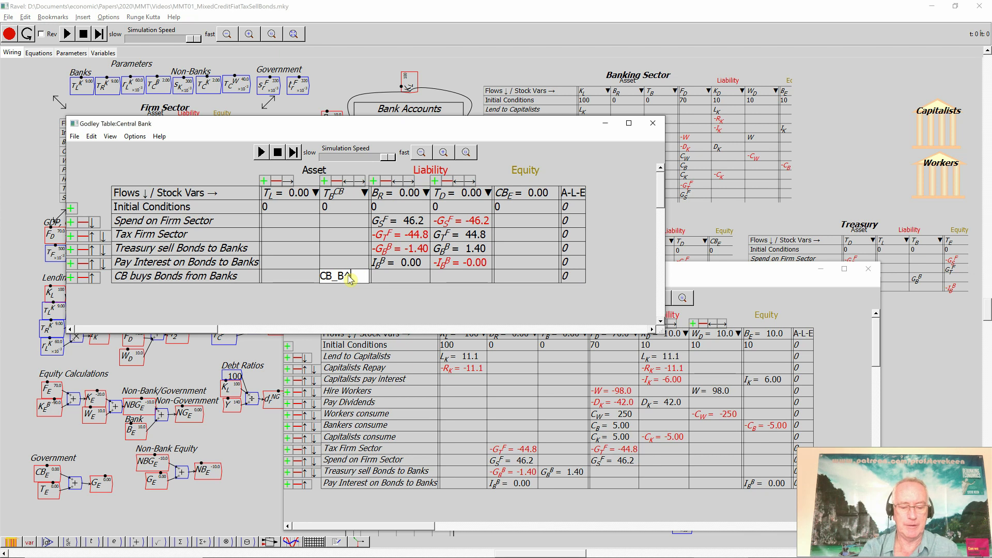
left_click(391, 279)
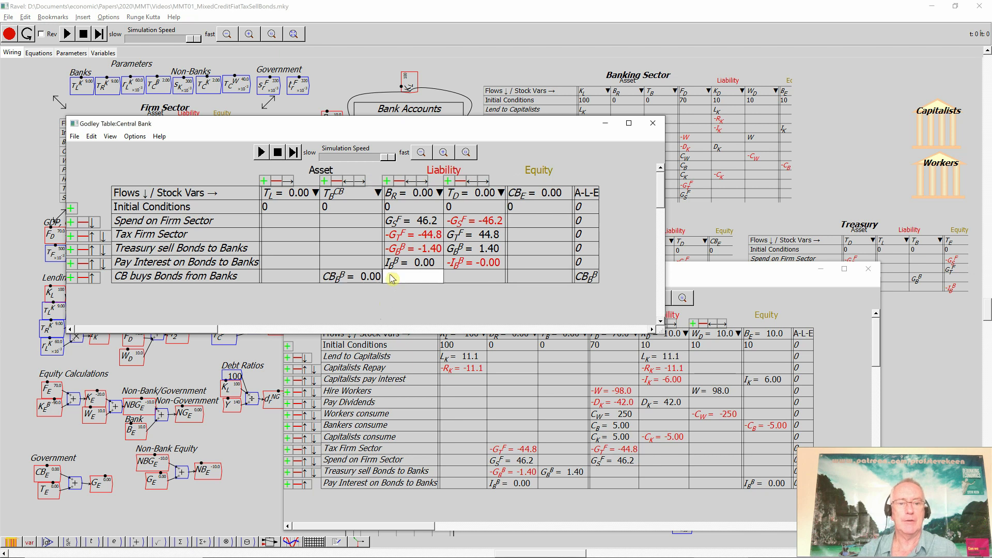
type("CB")
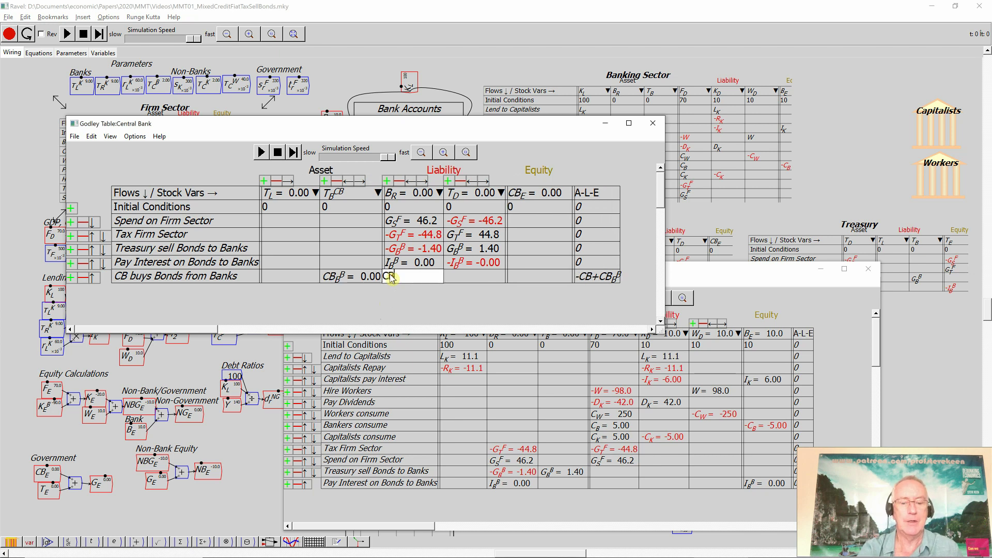
type("_B^")
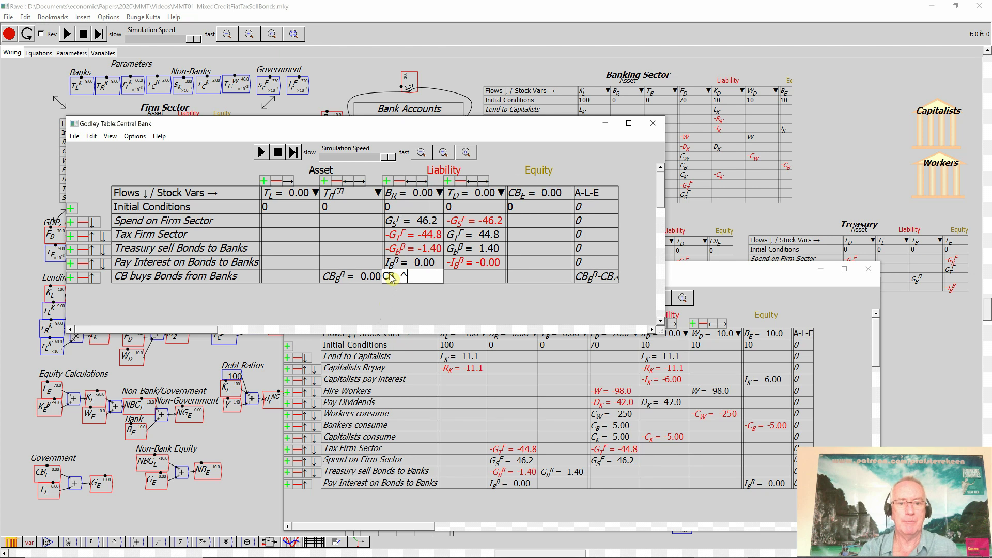
key("BackSpace")
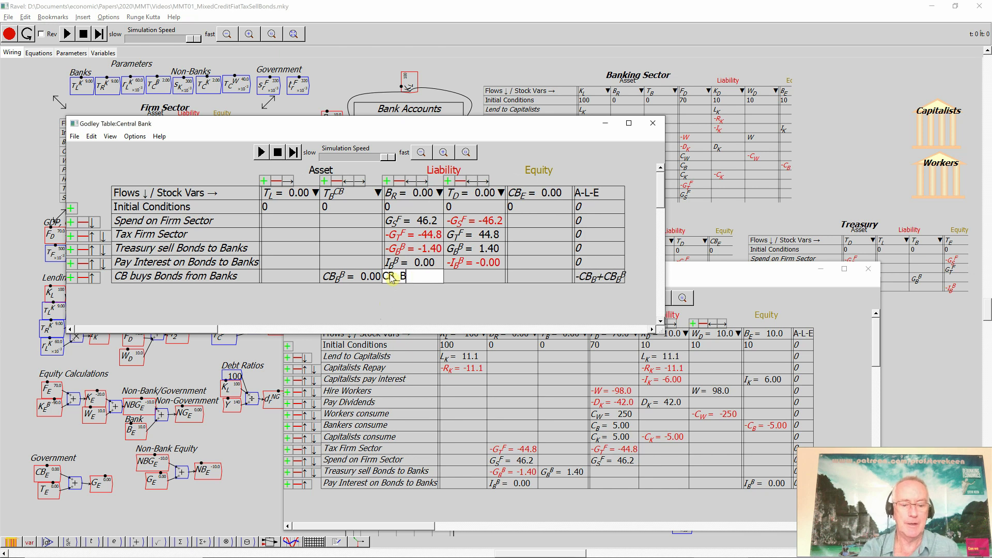
type("^B")
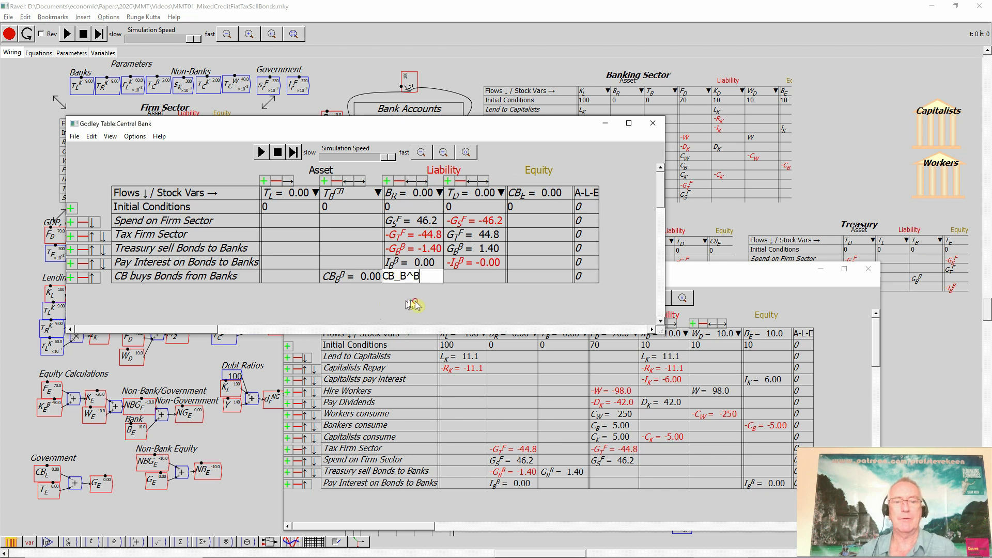
left_click(417, 306)
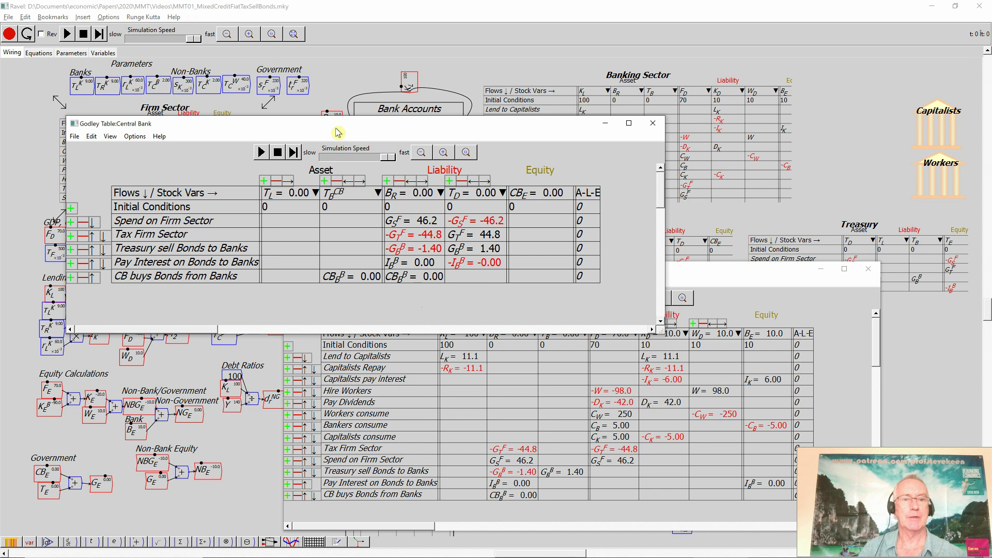
- Stack the Central Bank window above Banking Sector and locate the CB buys Bonds T_B cell
left_click_drag(327, 124, 300, 27)
left_click_drag(414, 276, 198, 250)
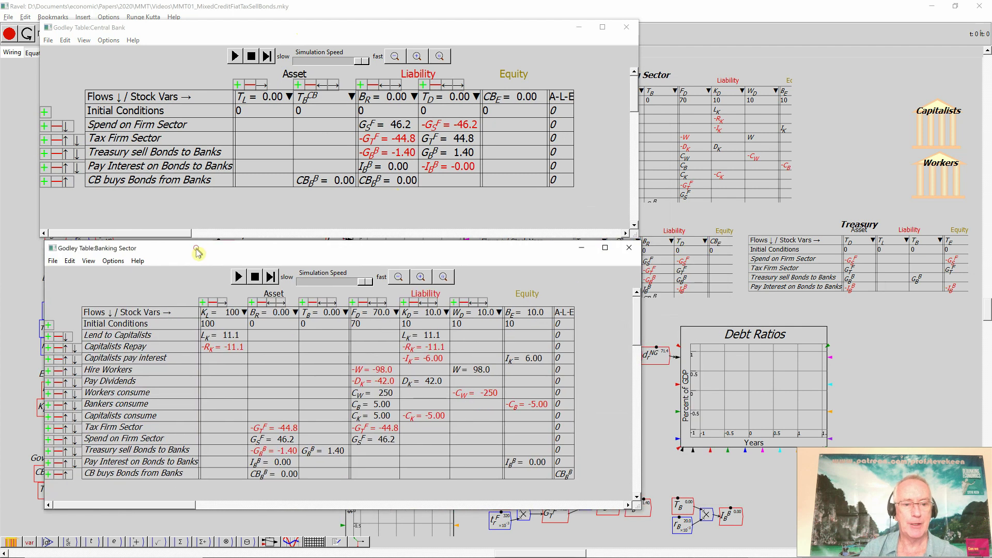
left_click(243, 396)
left_click(303, 476)
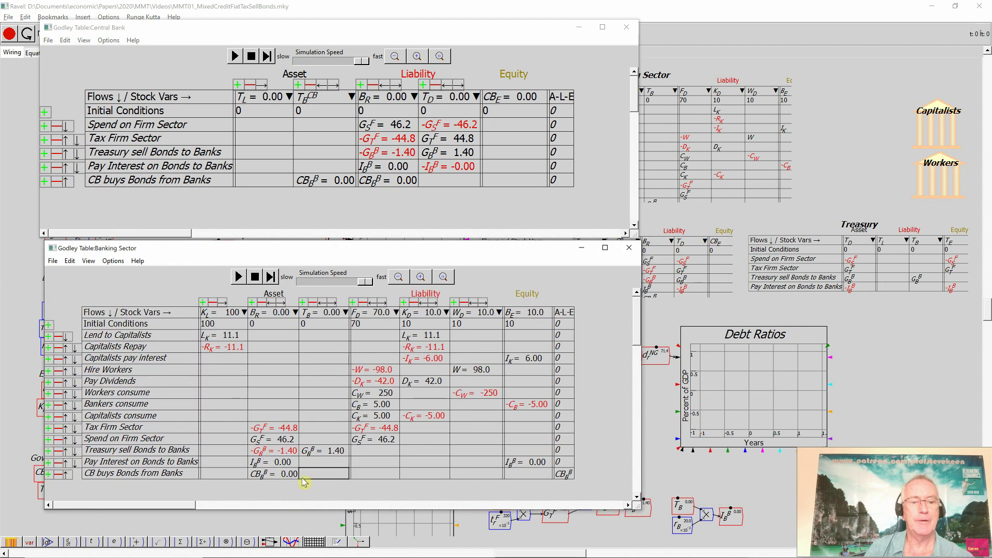
left_click(288, 478)
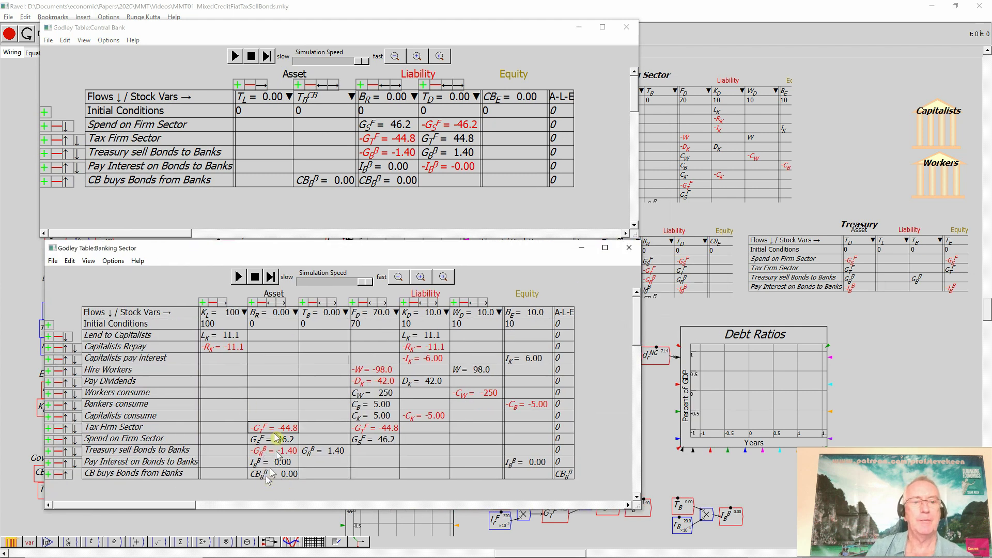
left_click(309, 463)
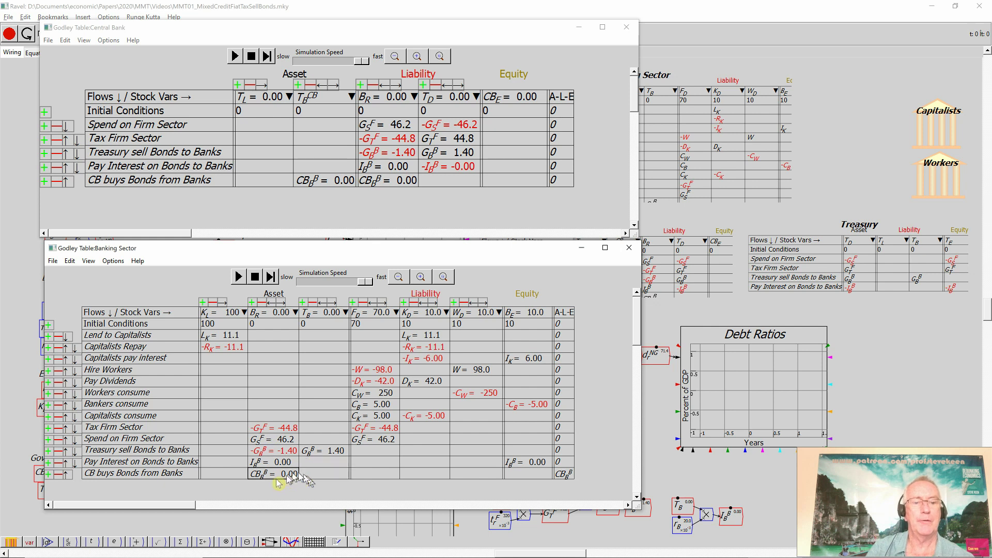
left_click(303, 361)
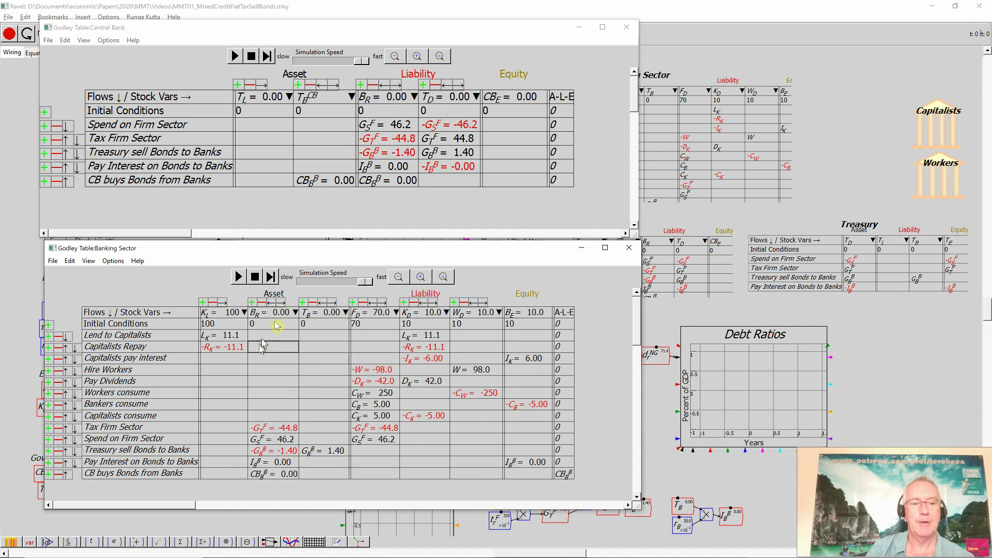
left_click(321, 451)
left_click(321, 474)
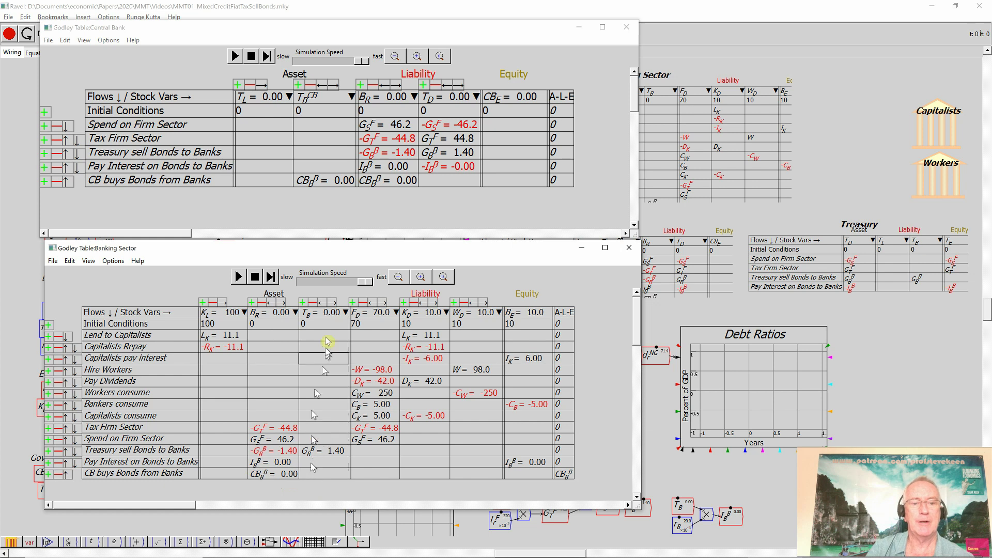
left_click(325, 415)
left_click(322, 473)
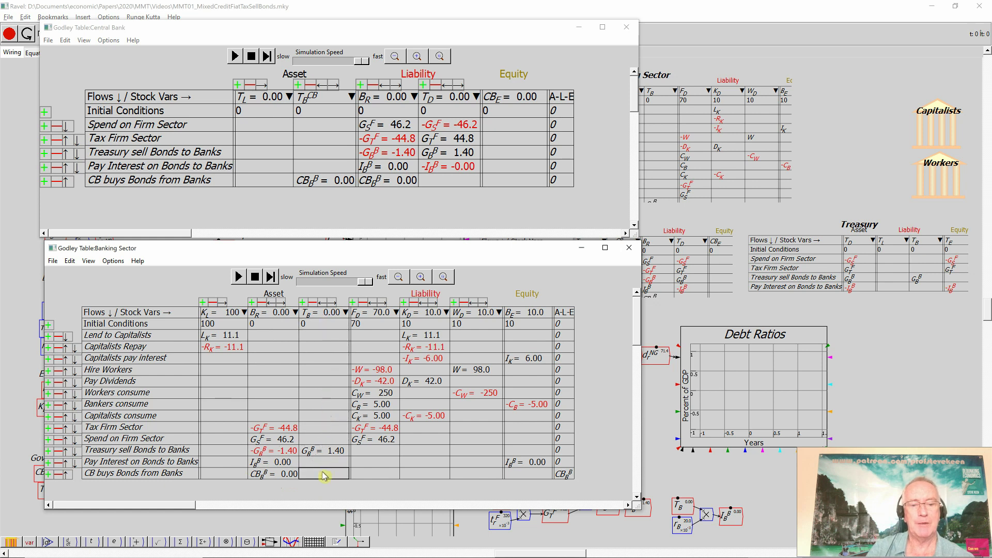
- Enter -CB_B^B in the Banking Sector's T_B cell, then return to the model canvas
left_click(324, 475)
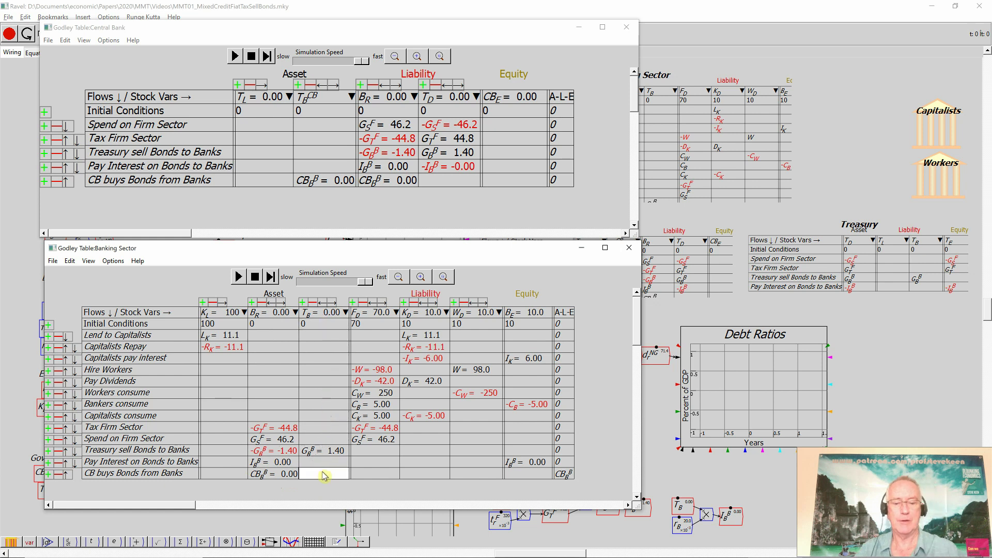
type("-CB")
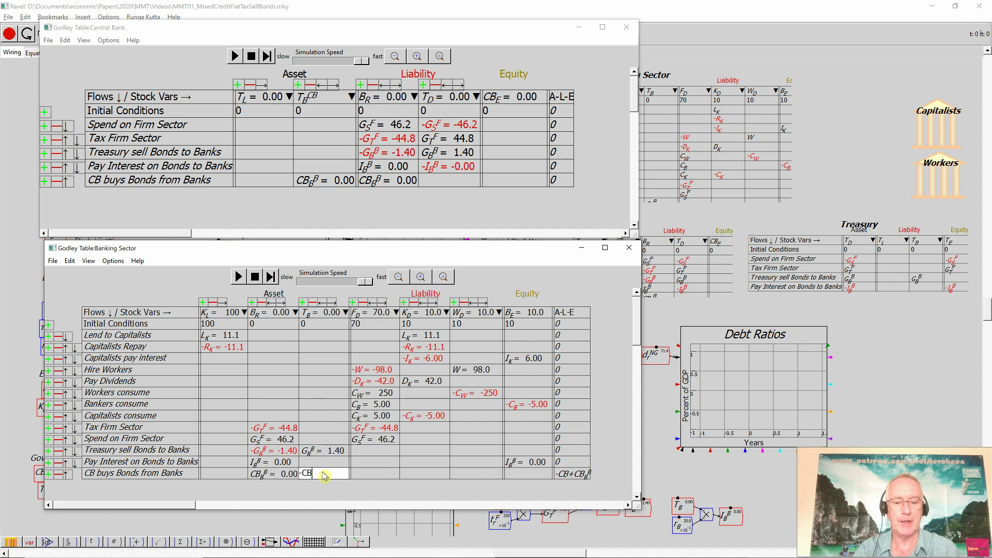
type("_B^B")
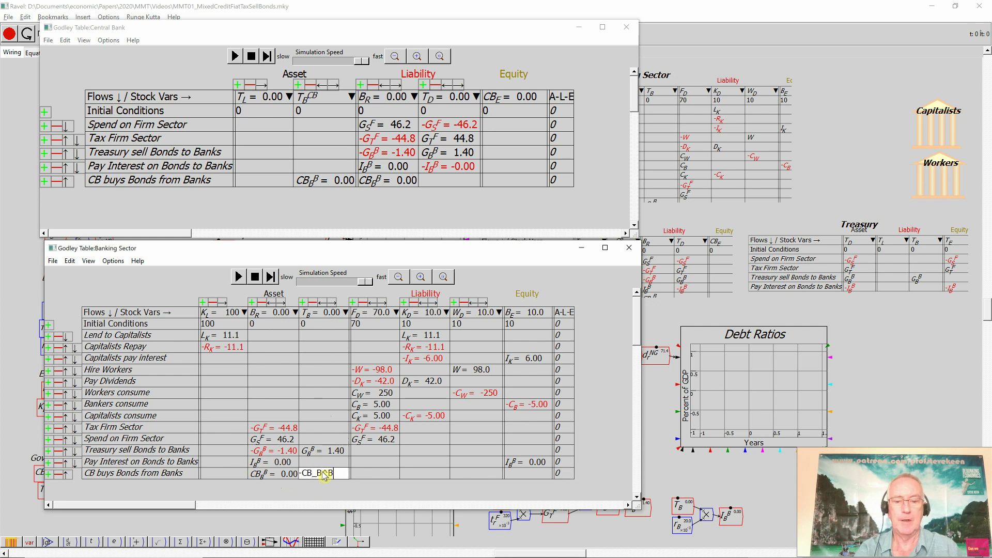
left_click(331, 499)
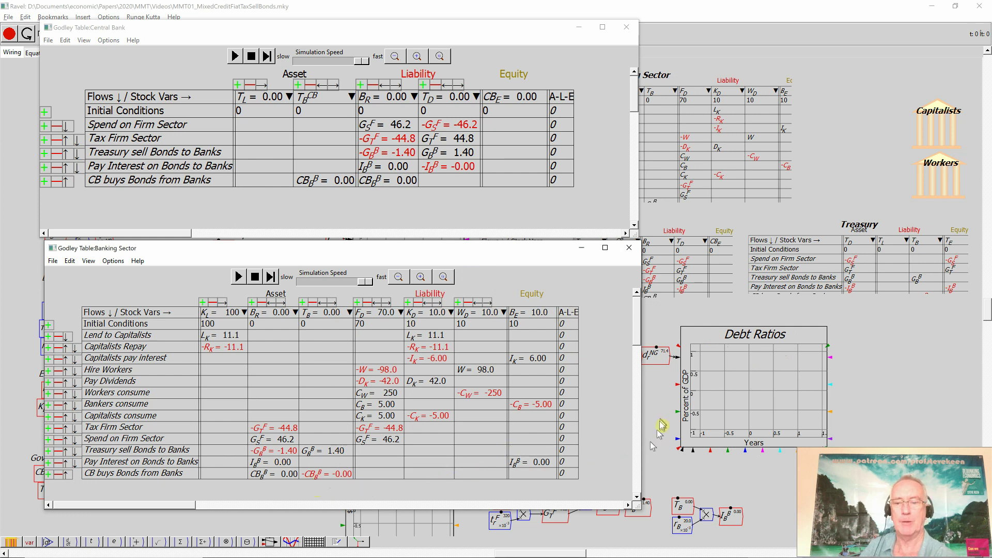
left_click(752, 488)
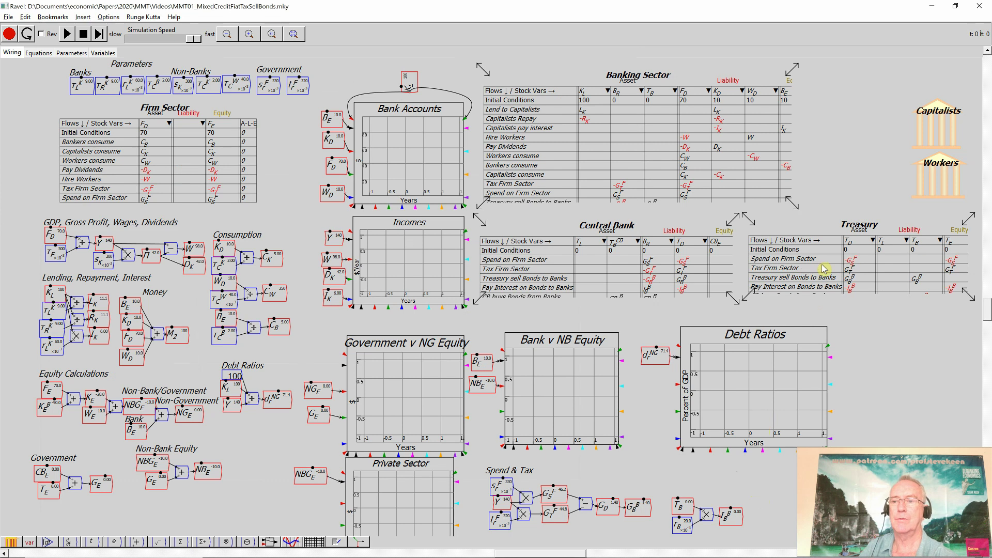
- Turn the Treasury table into a small building icon placed below the Workers icon
left_click_drag(843, 267, 869, 267)
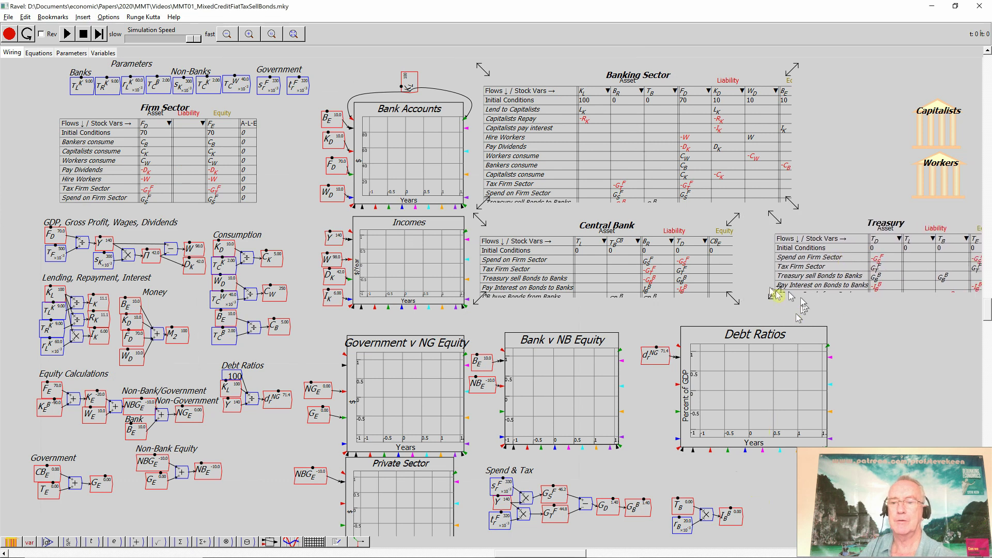
right_click(812, 250)
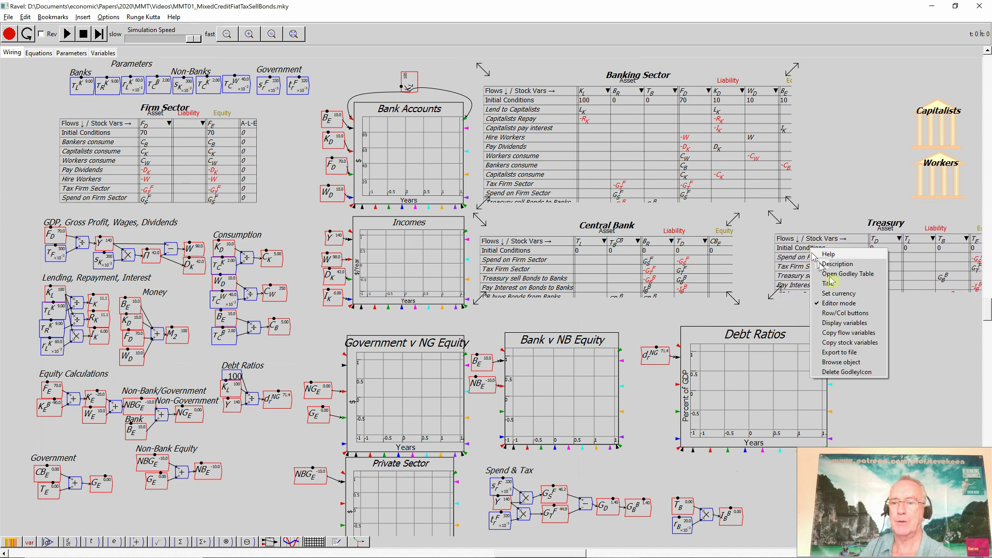
left_click(840, 305)
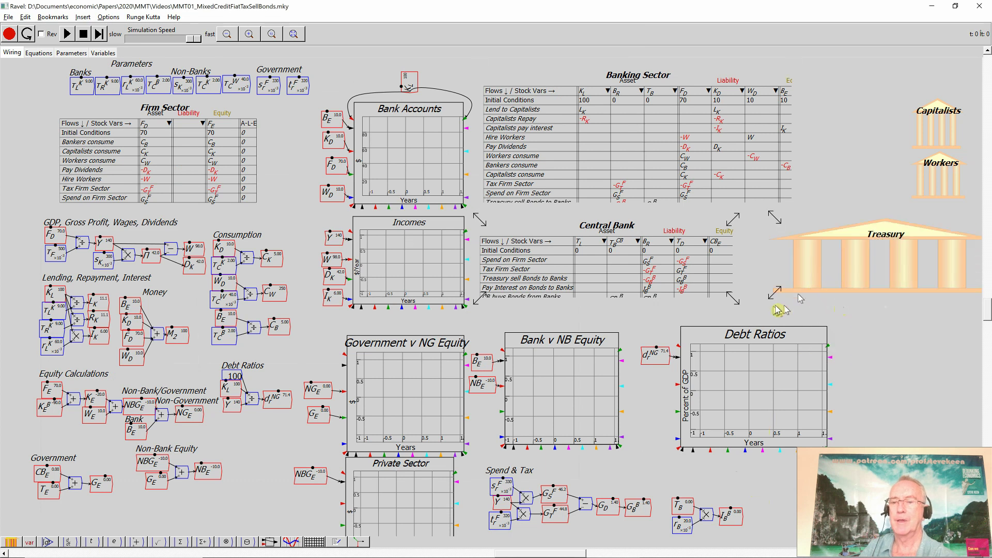
left_click_drag(773, 298, 899, 313)
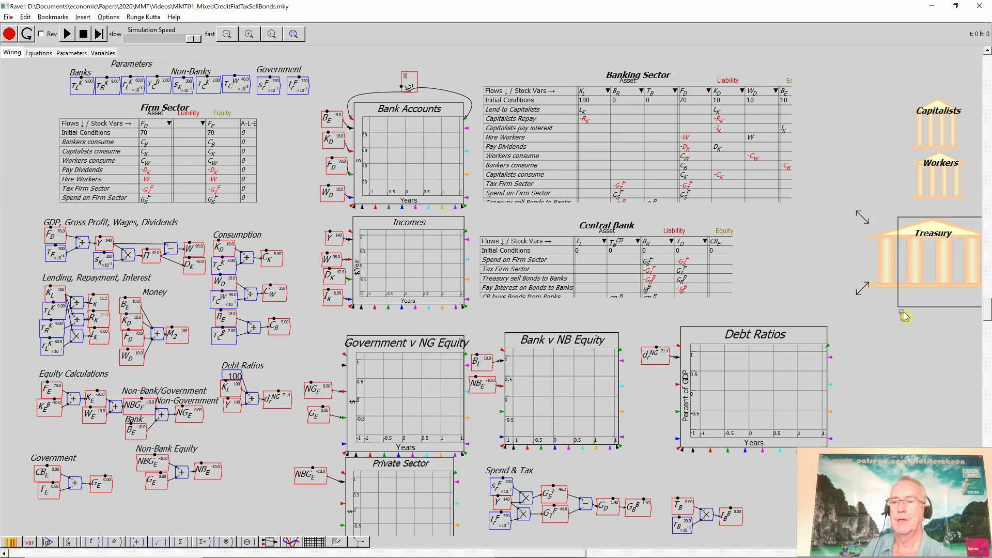
left_click_drag(971, 278, 939, 267)
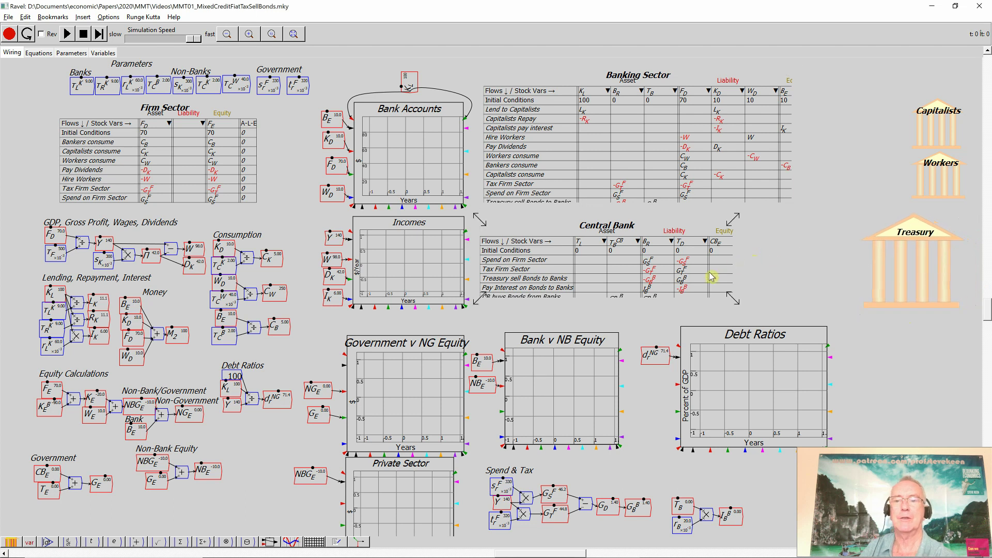
- Turn the Central Bank table into an icon placed below the Treasury icon
left_click_drag(737, 304, 594, 325)
right_click(565, 284)
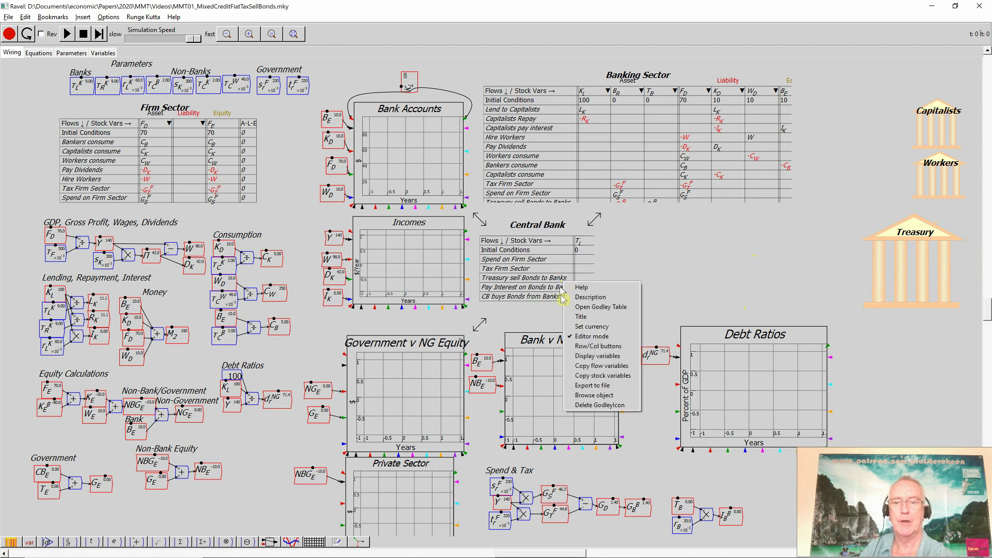
left_click(586, 338)
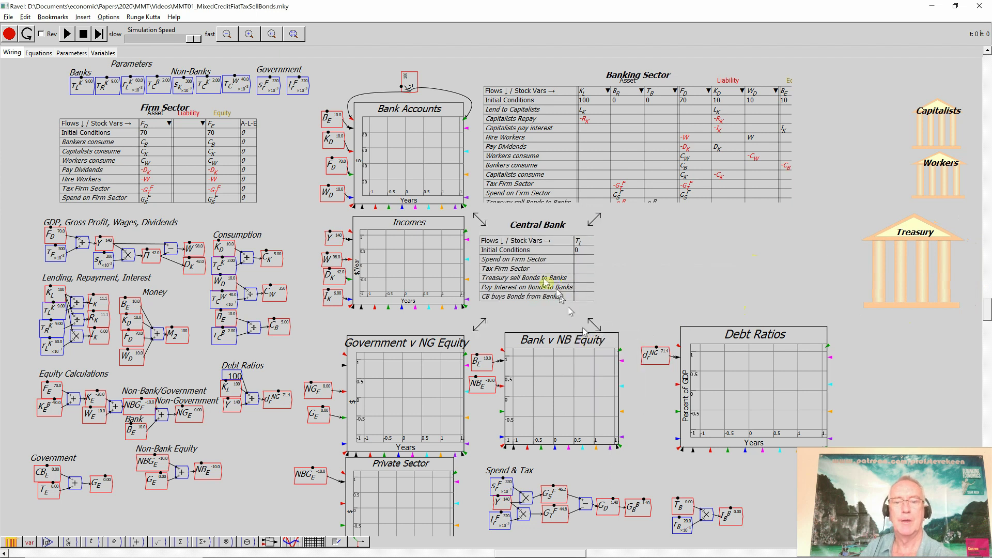
left_click_drag(557, 268, 928, 386)
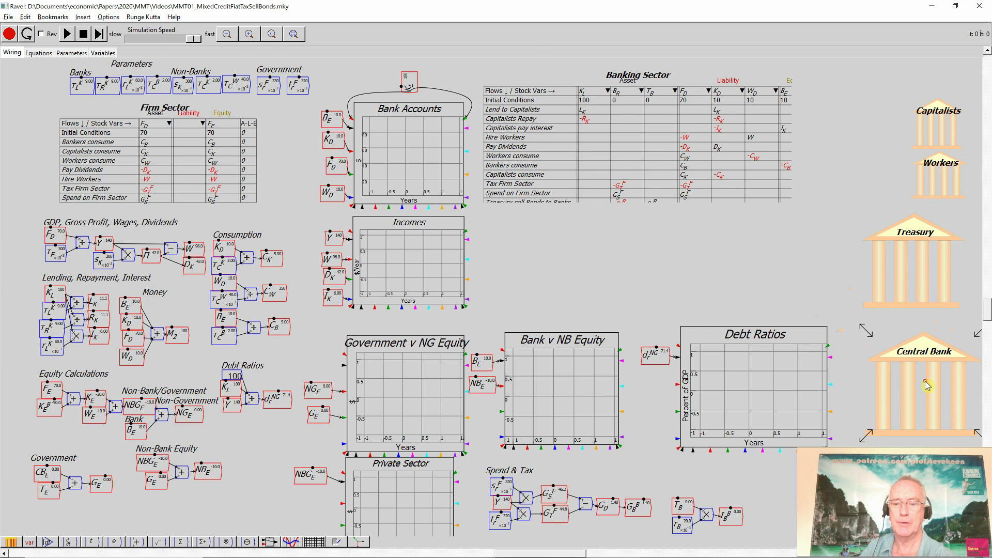
- Copy the Central Bank's stock variables, keep T_B^CB, and delete the T_L, B_R, T_D and CB_E copies
right_click(928, 386)
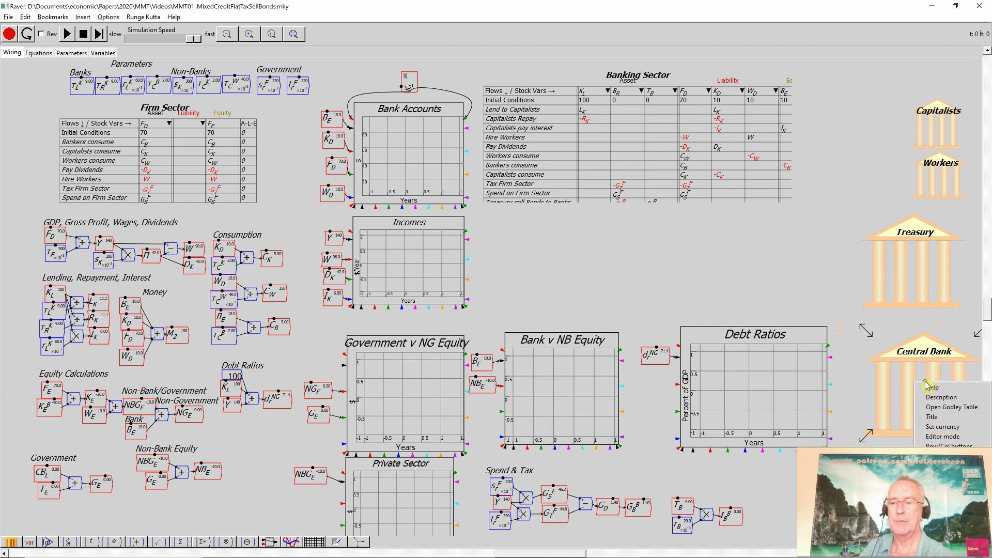
left_click(937, 482)
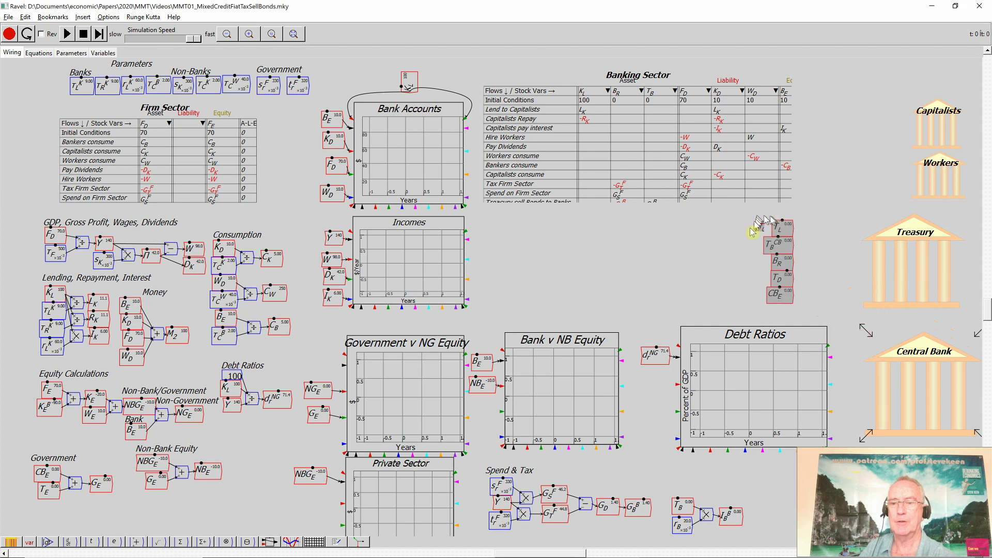
left_click(731, 256)
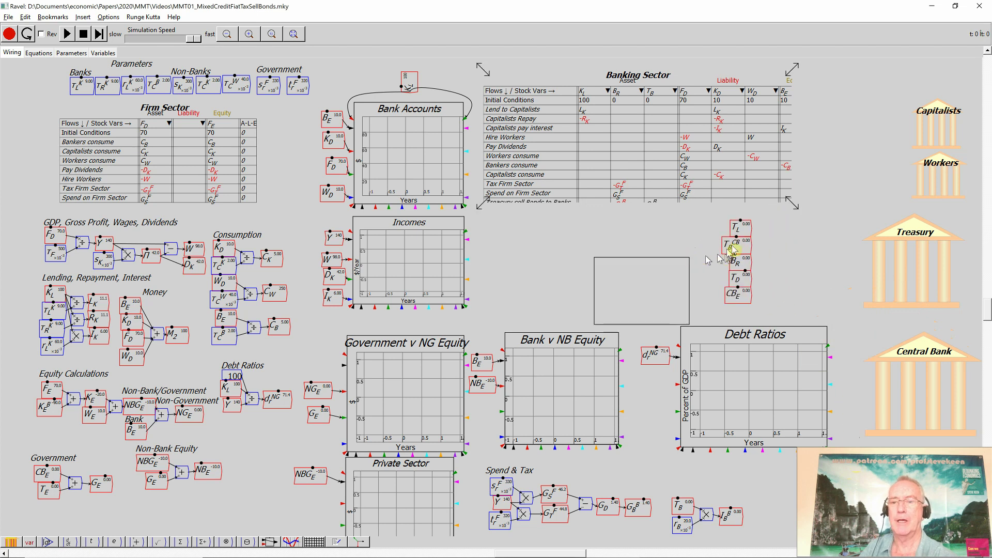
left_click_drag(746, 253, 776, 523)
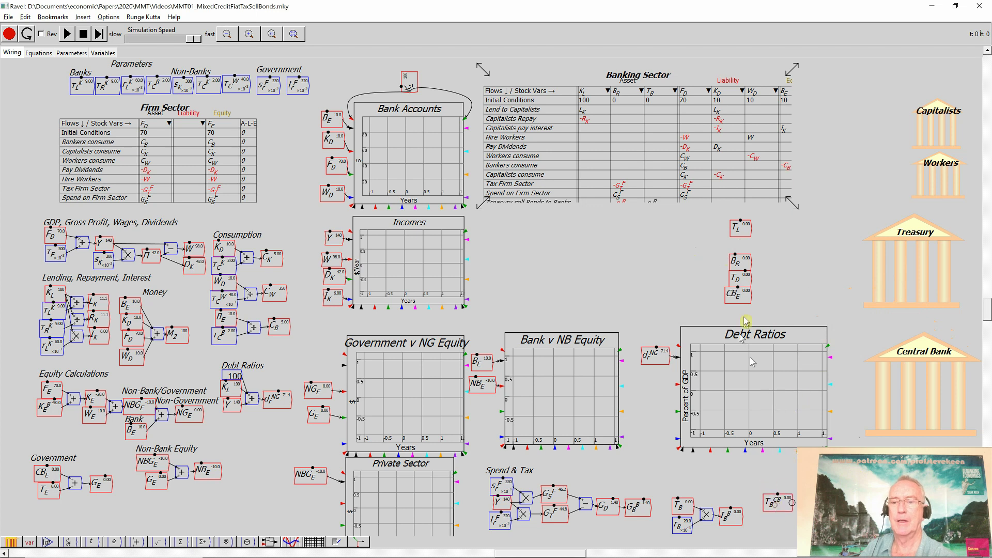
left_click_drag(769, 306, 690, 226)
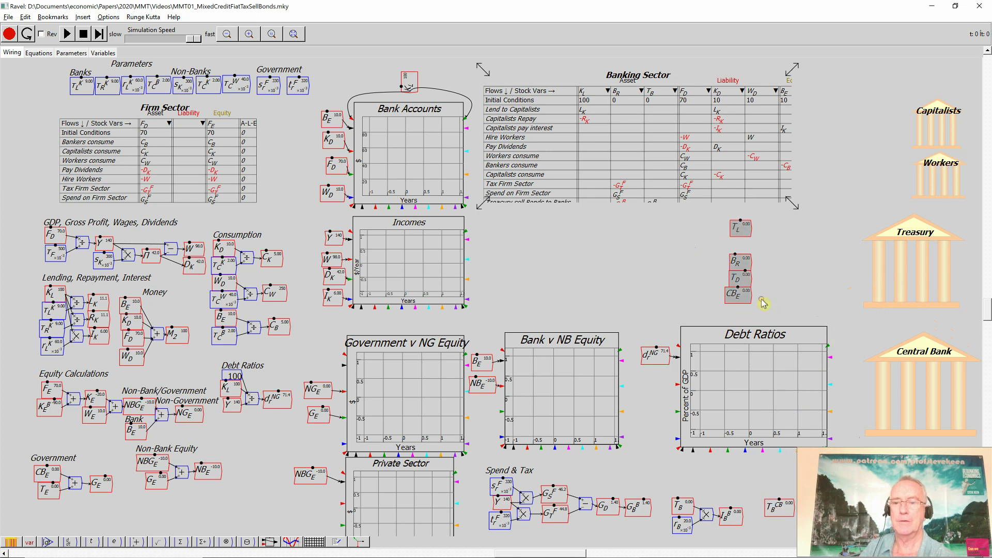
key("Delete")
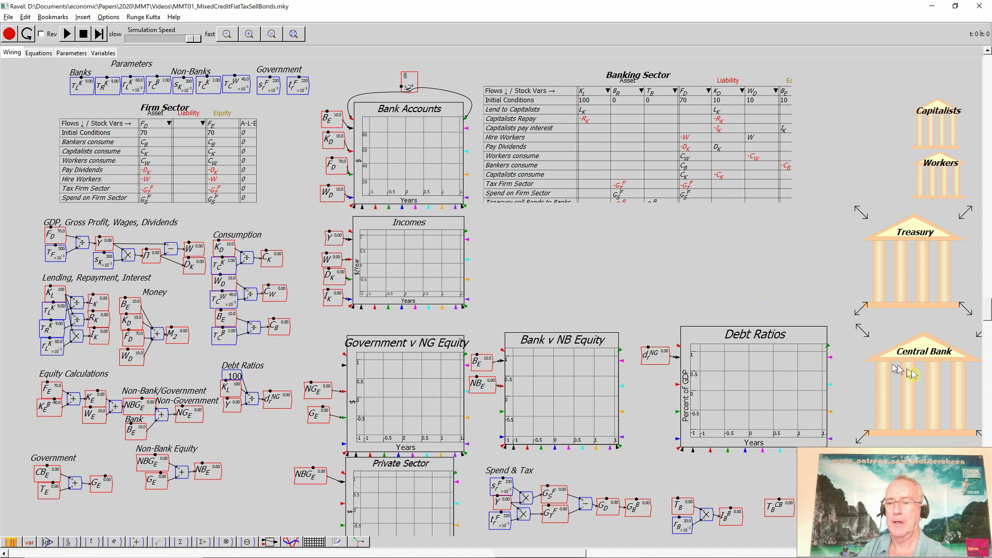
- Delete the copied G_S^F, G_T^F, G_B^B and I_B^B, moving CB_B^B toward the Debt Ratios plot
right_click(915, 376)
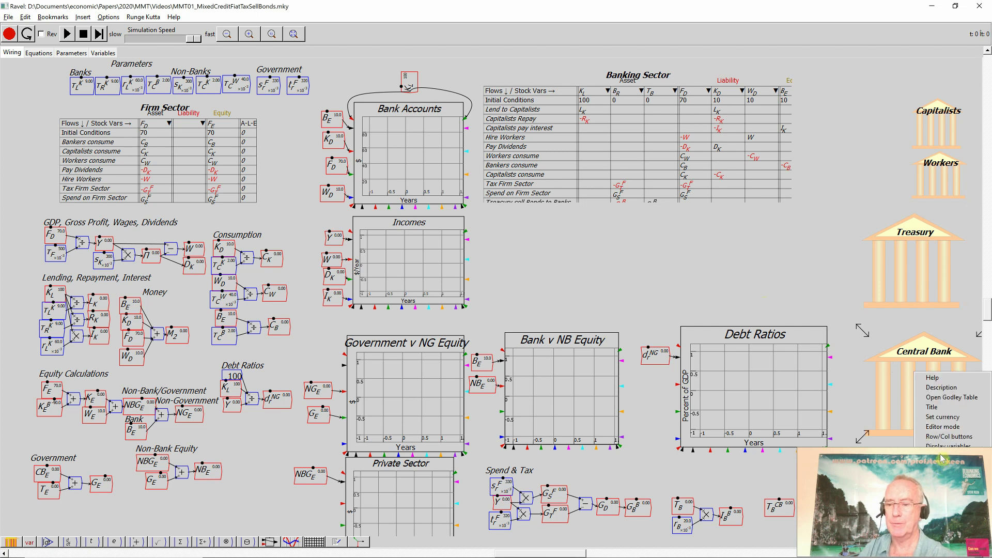
left_click(855, 381)
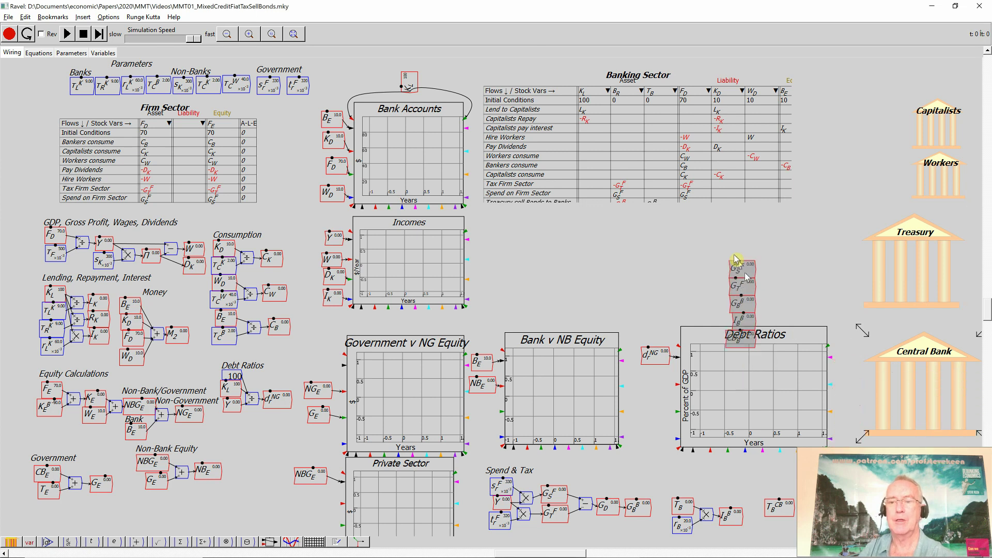
left_click(715, 227)
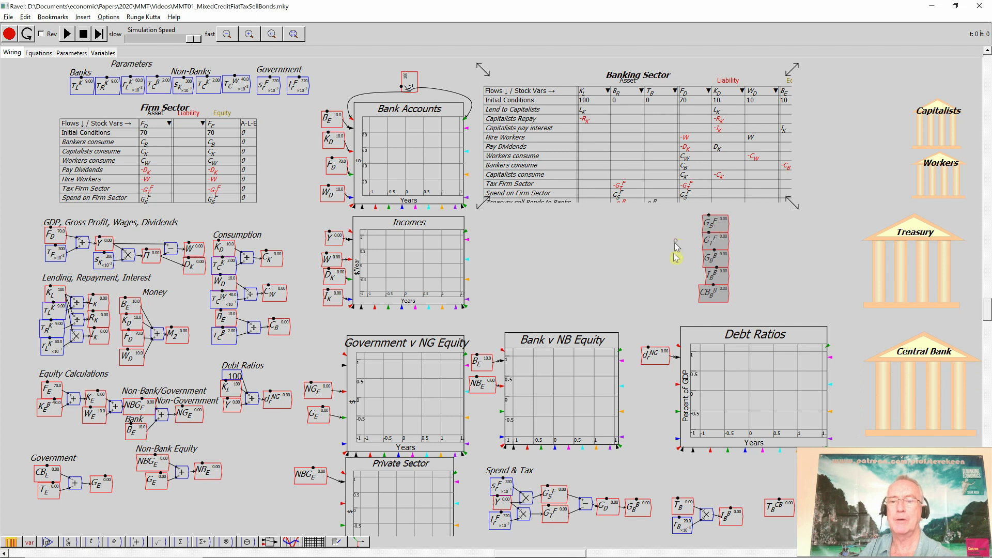
left_click(680, 237)
left_click_drag(738, 260, 748, 282)
key("Delete")
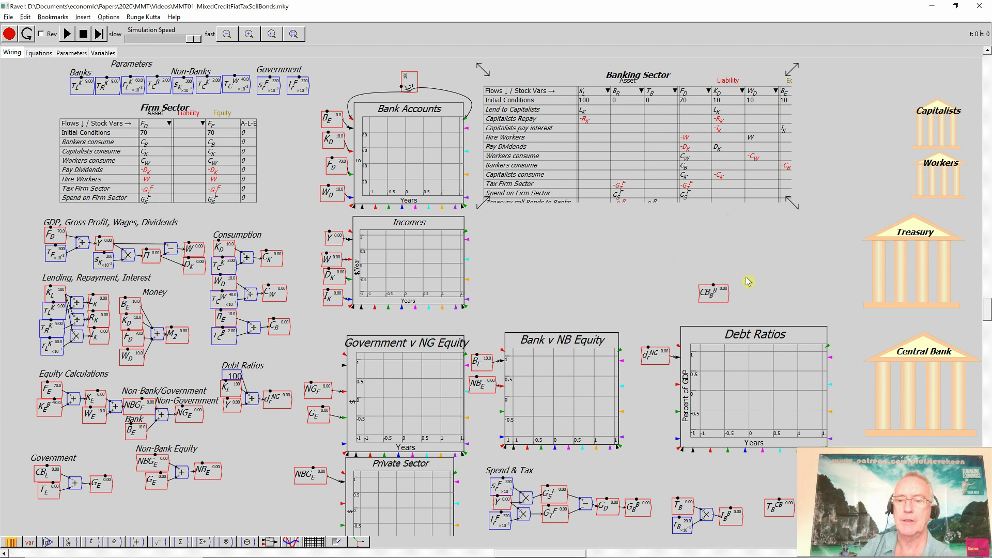
left_click_drag(709, 298, 721, 254)
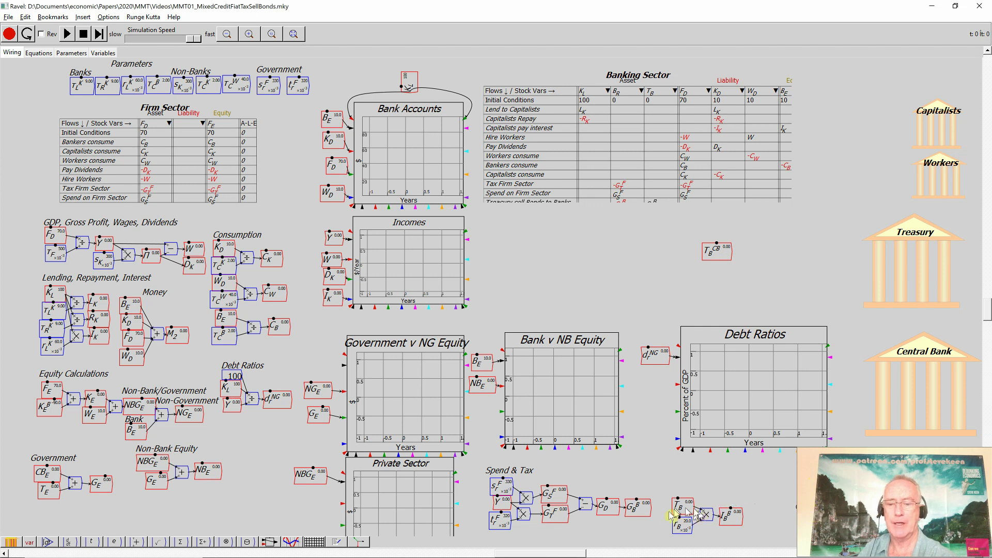
- Drop a copy of G_D at the lower right and start a new variable named OMO
right_click(609, 510)
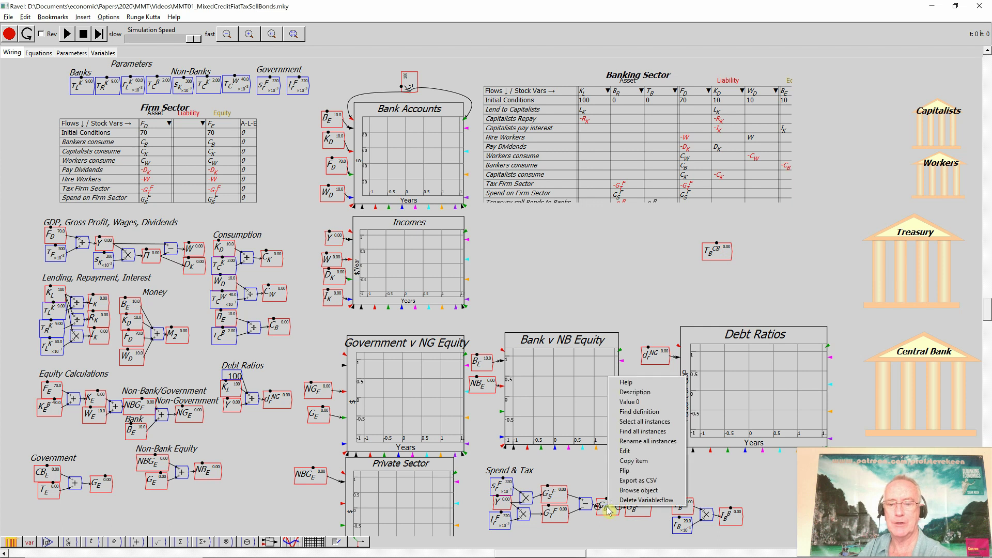
left_click(626, 460)
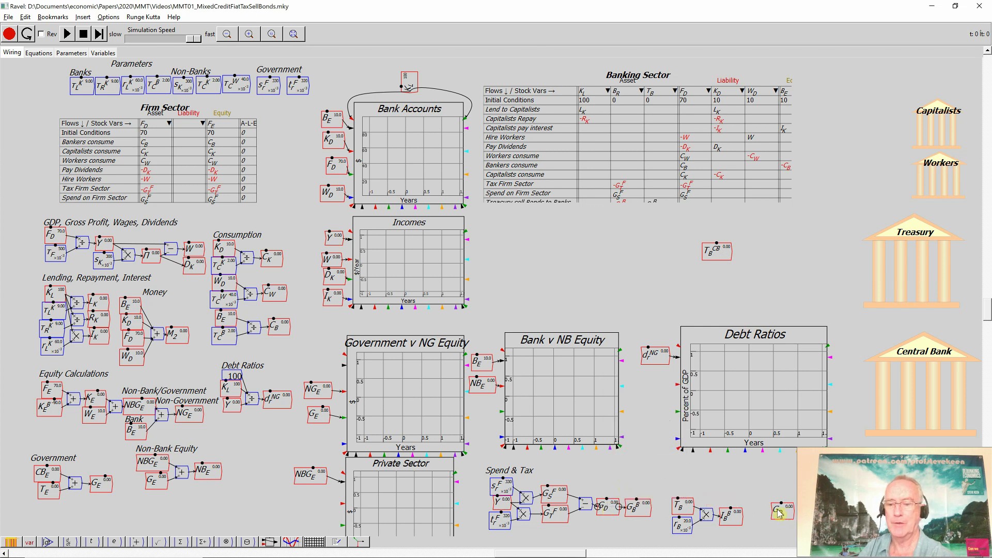
left_click(778, 513)
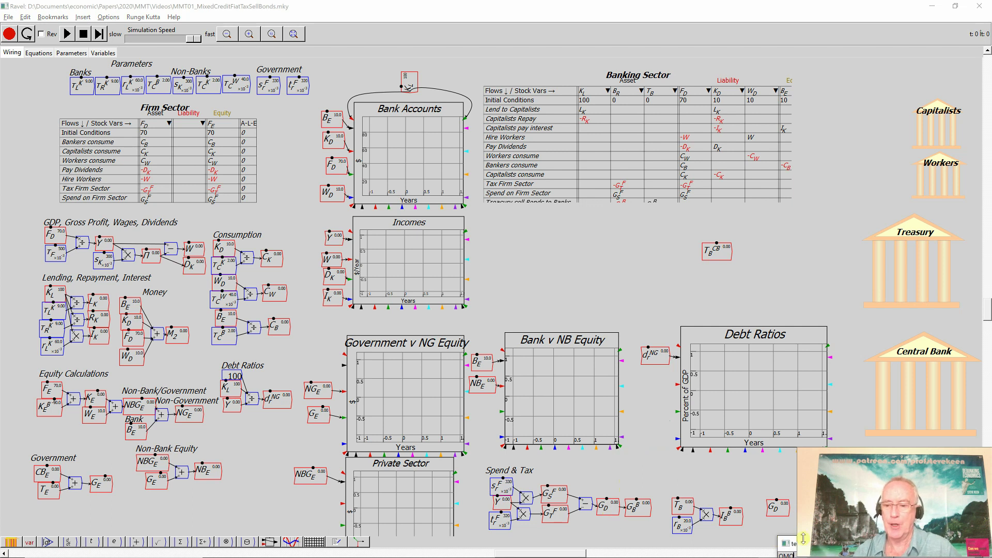
left_click_drag(801, 543, 801, 469)
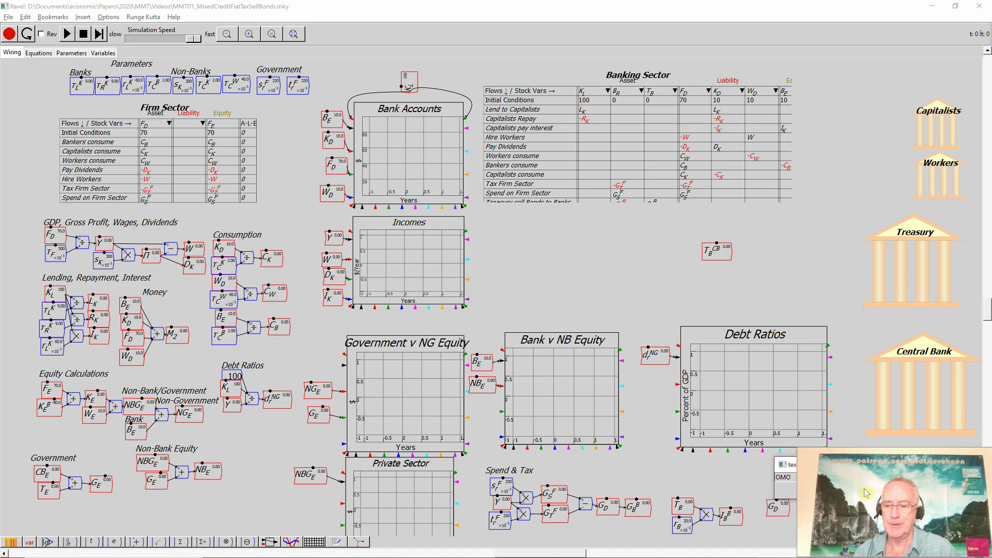
- Confirm the name OMO and make it a parameter with initial value 0, slider -2 to 2
key("Return")
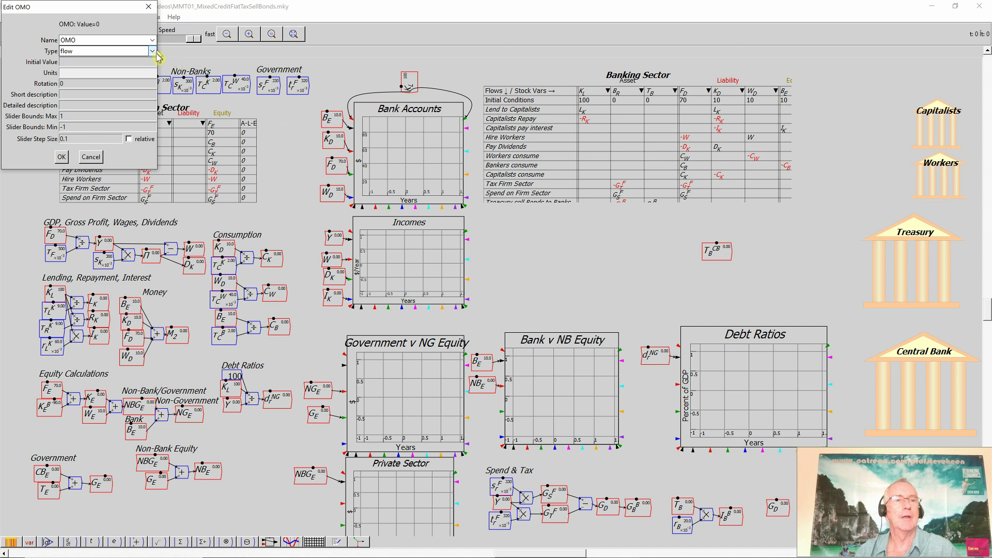
left_click(153, 52)
left_click(113, 62)
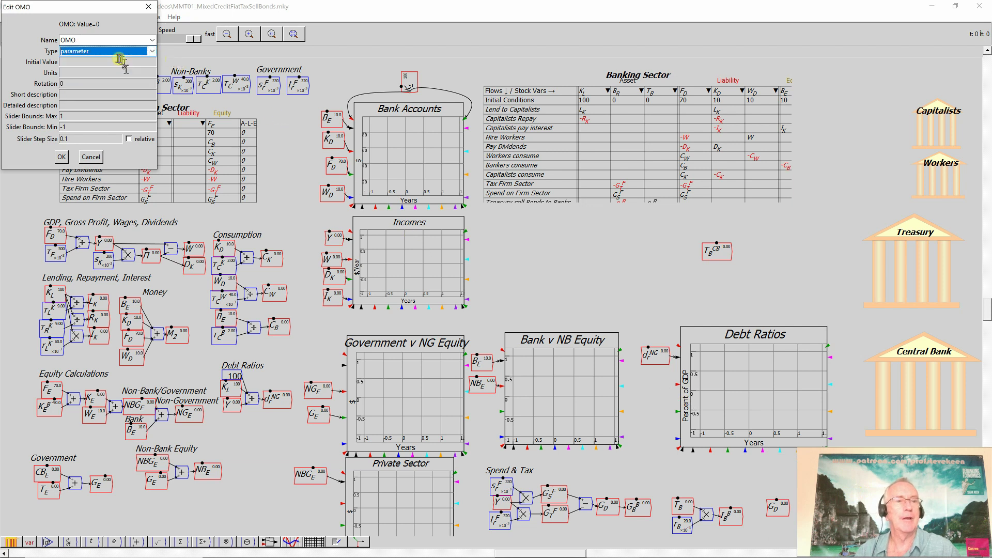
left_click(114, 63)
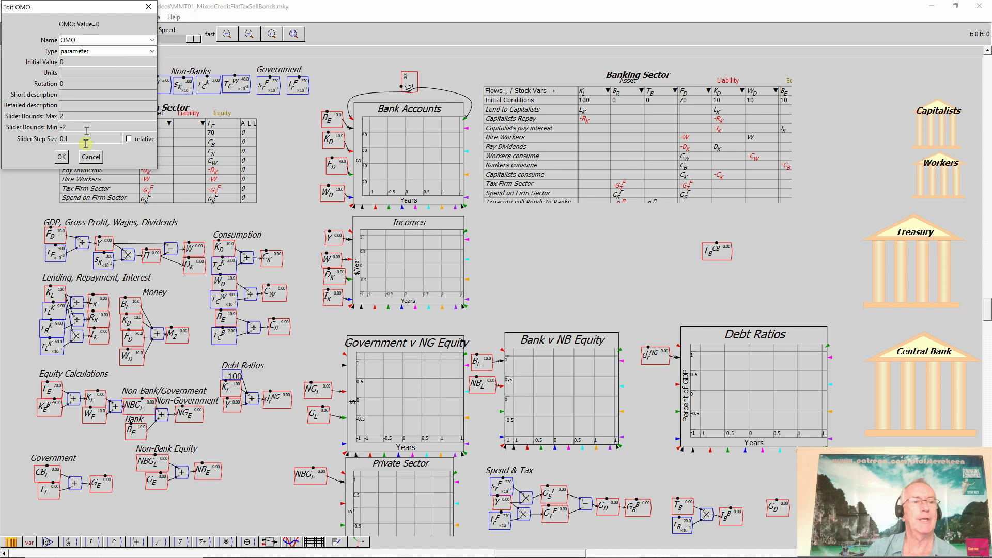
left_click(61, 158)
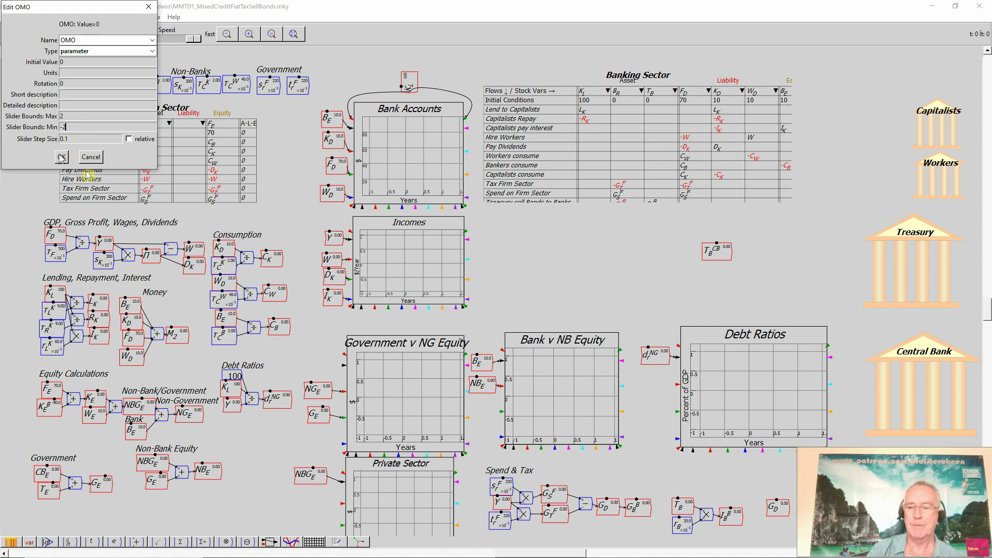
left_click(61, 157)
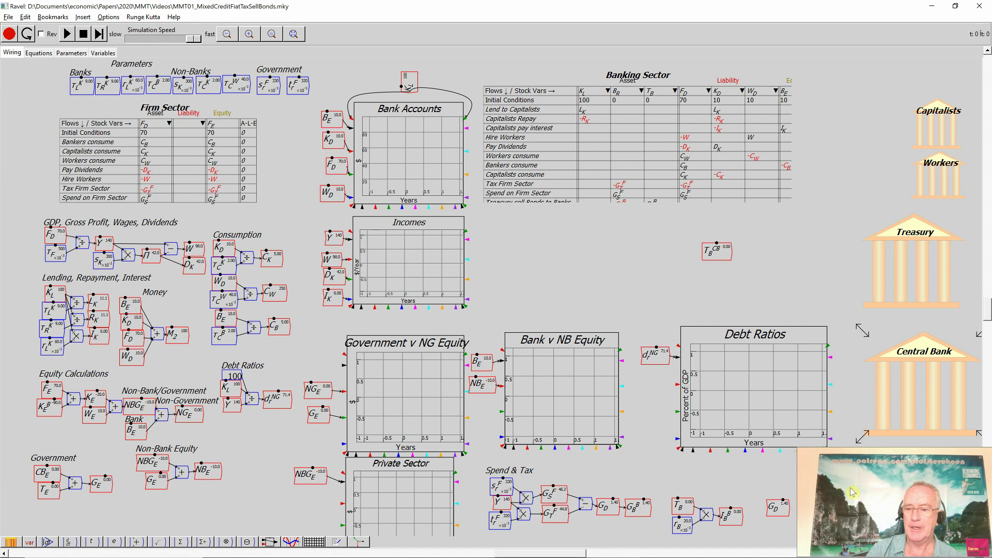
- Stack OMO directly above the G_D copy and add T_B^CB as a Debt Ratios plot series
mouse_move(792, 486)
left_mouse_down()
mouse_move(778, 488)
mouse_move(783, 497)
left_mouse_up()
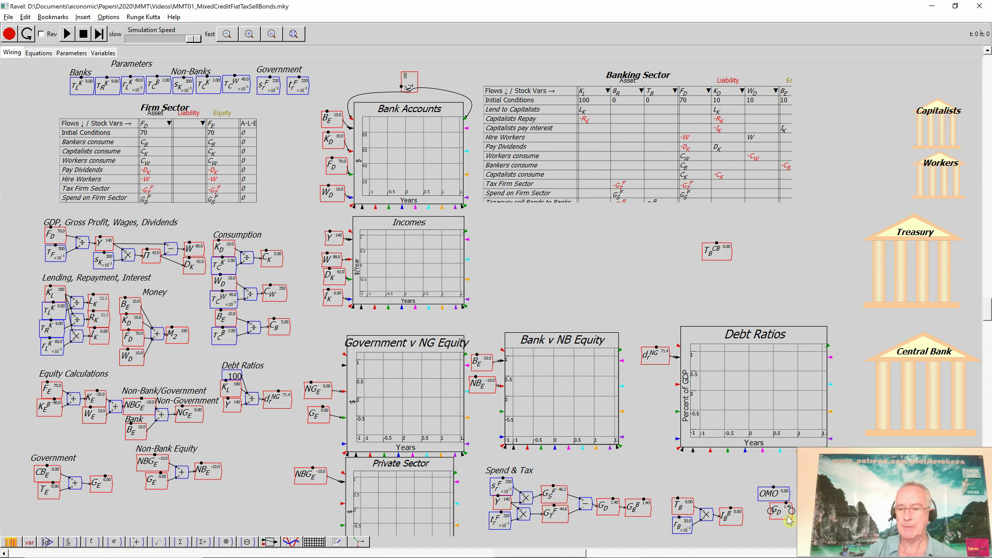
left_click_drag(784, 517, 786, 512)
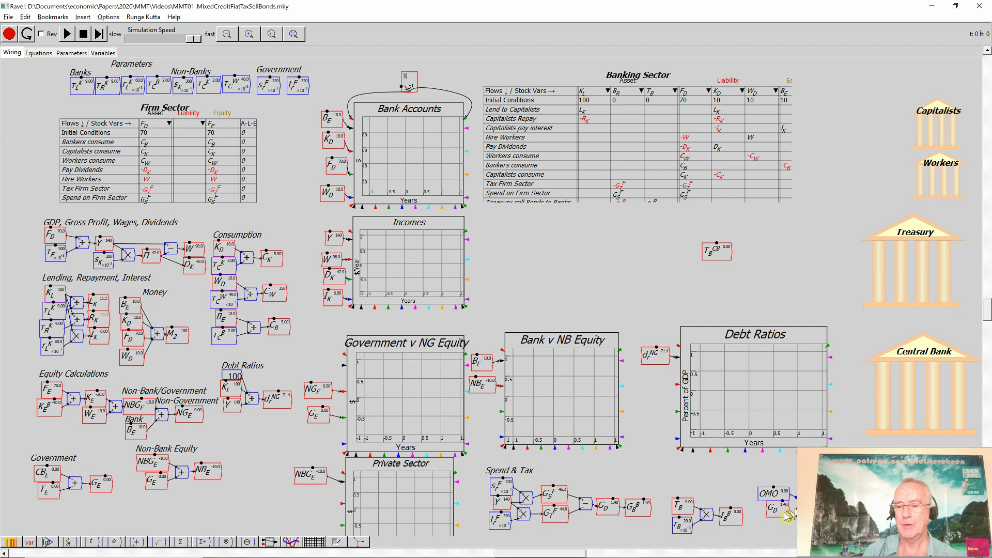
left_click_drag(790, 516, 793, 506)
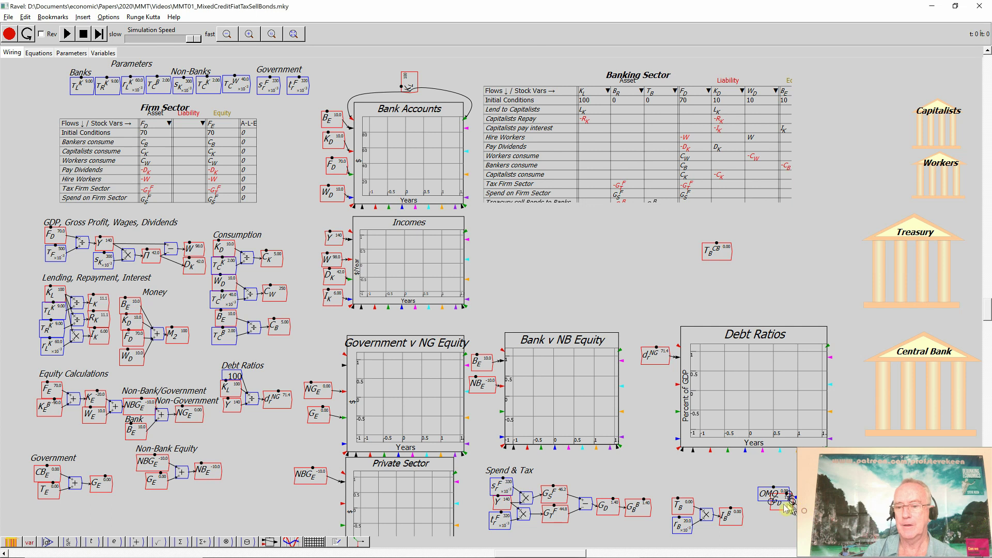
left_click_drag(781, 509, 778, 519)
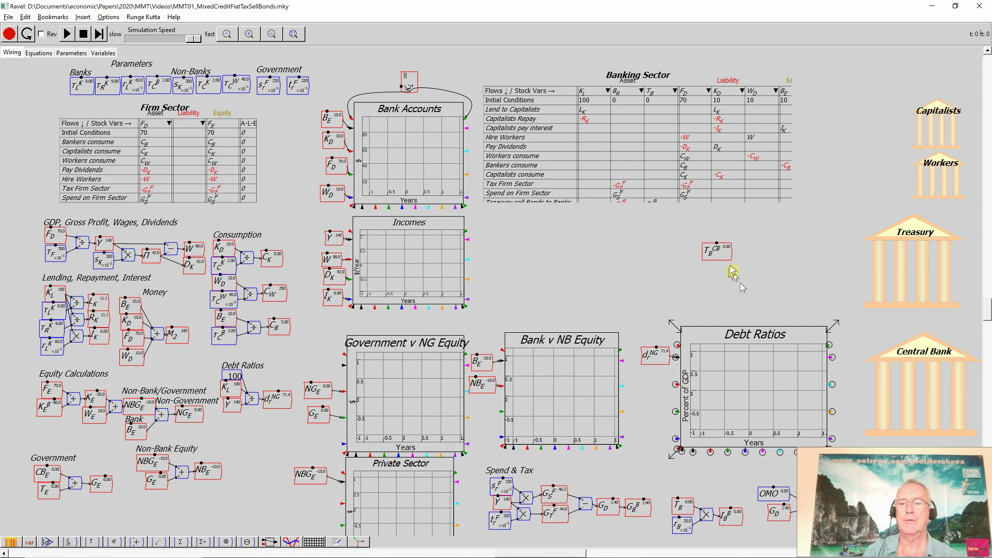
left_click_drag(717, 250, 812, 419)
left_click_drag(822, 455, 823, 461)
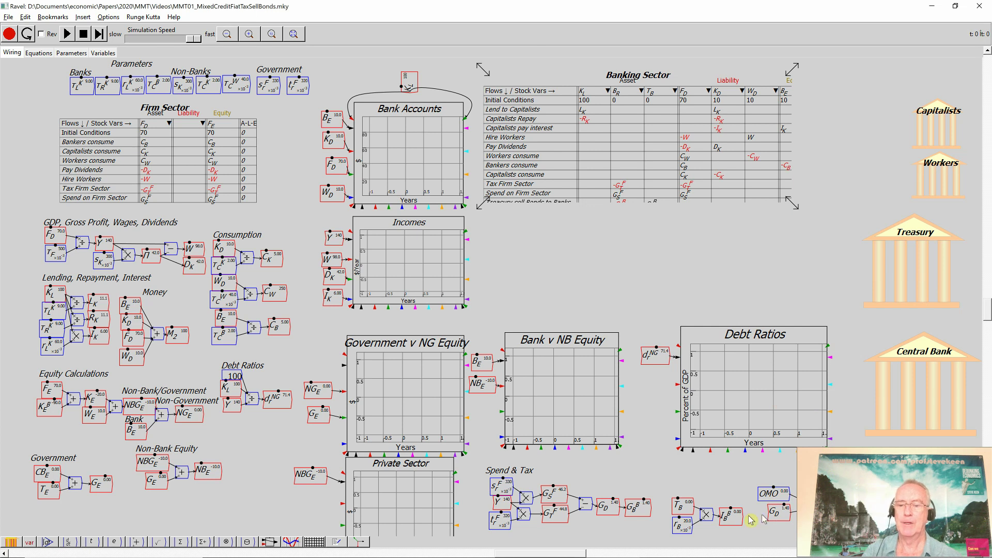
- Duplicate r_B and turn the copy into a flow variable named I_B^CB
right_click(685, 526)
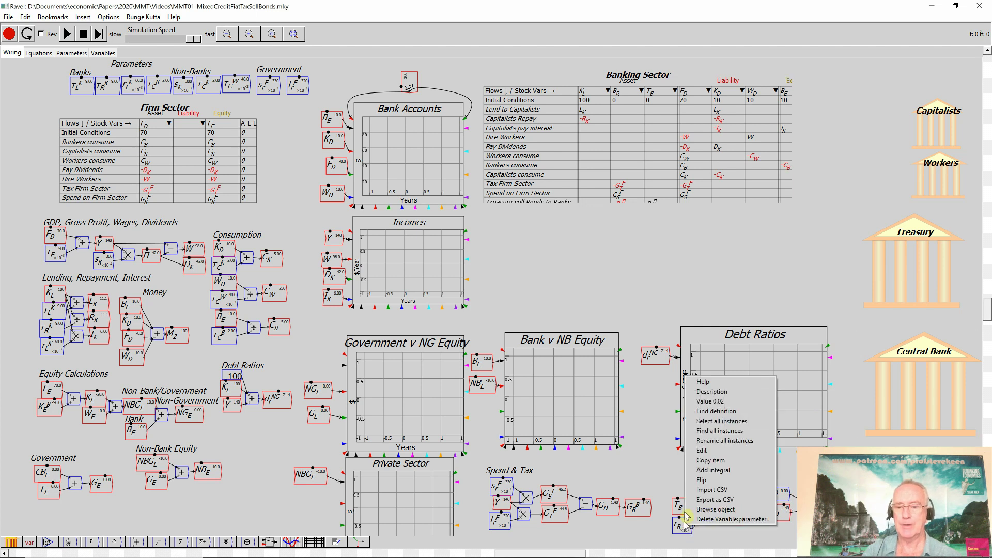
left_click(689, 461)
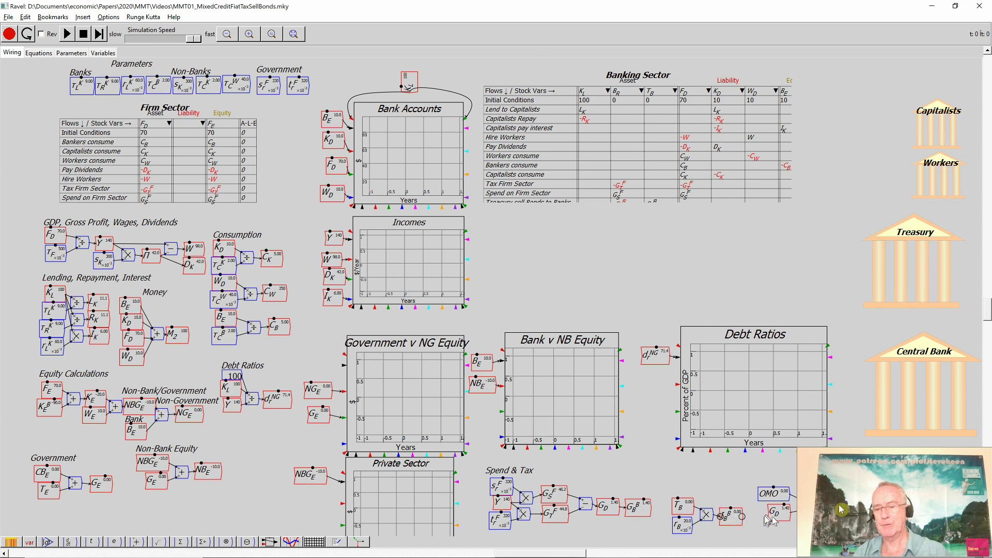
left_click(928, 501)
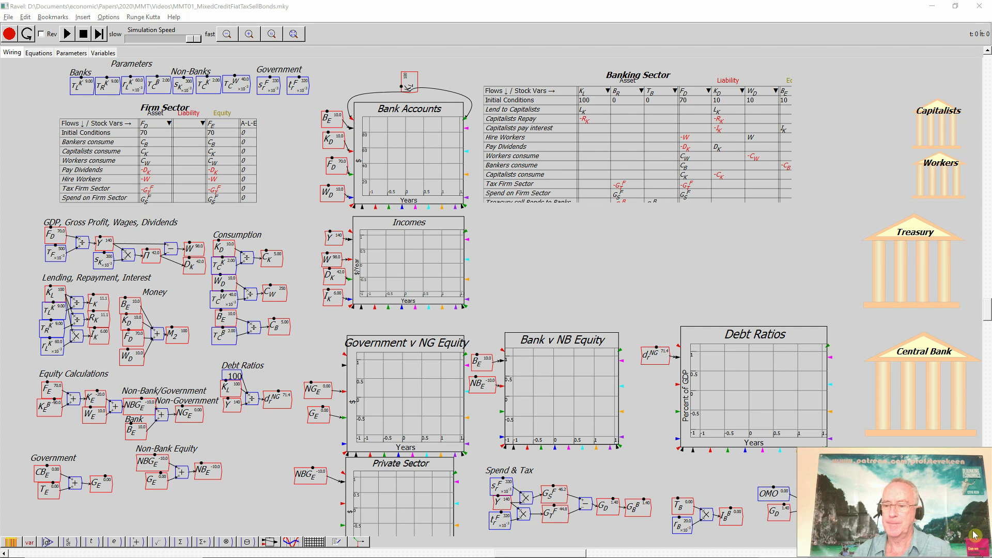
double_click(726, 515)
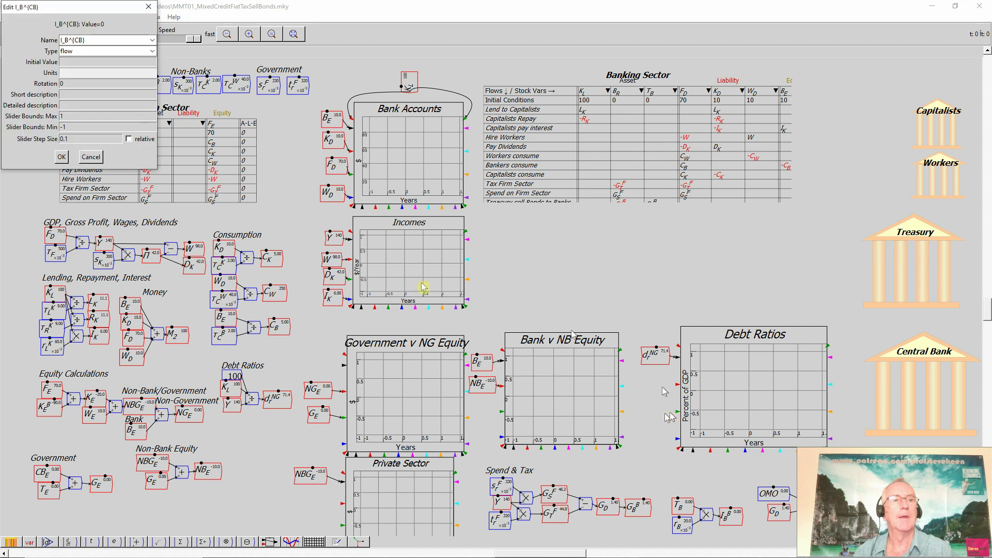
left_click(61, 158)
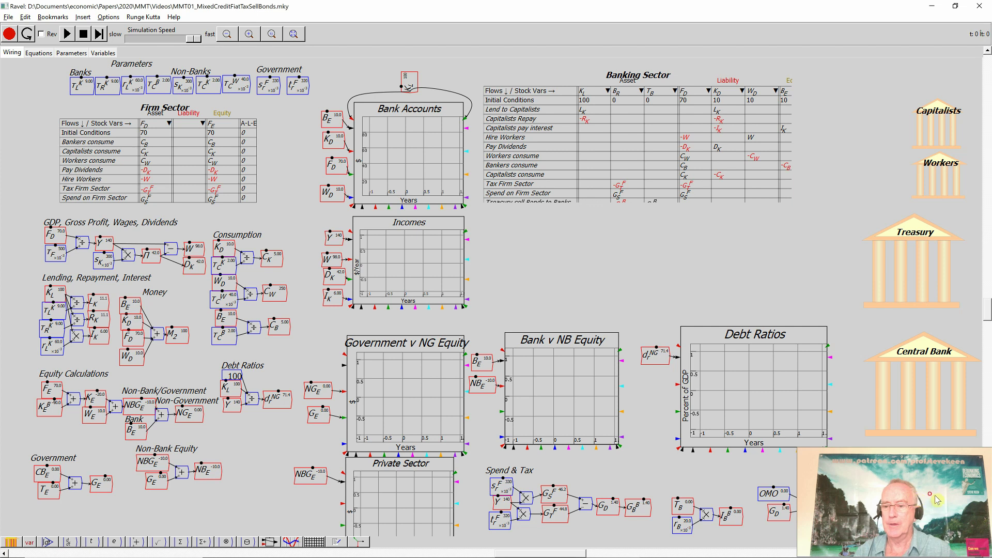
- Add a new row labelled 'Pay interest no Bonds to CB' to the Treasury table
double_click(929, 264)
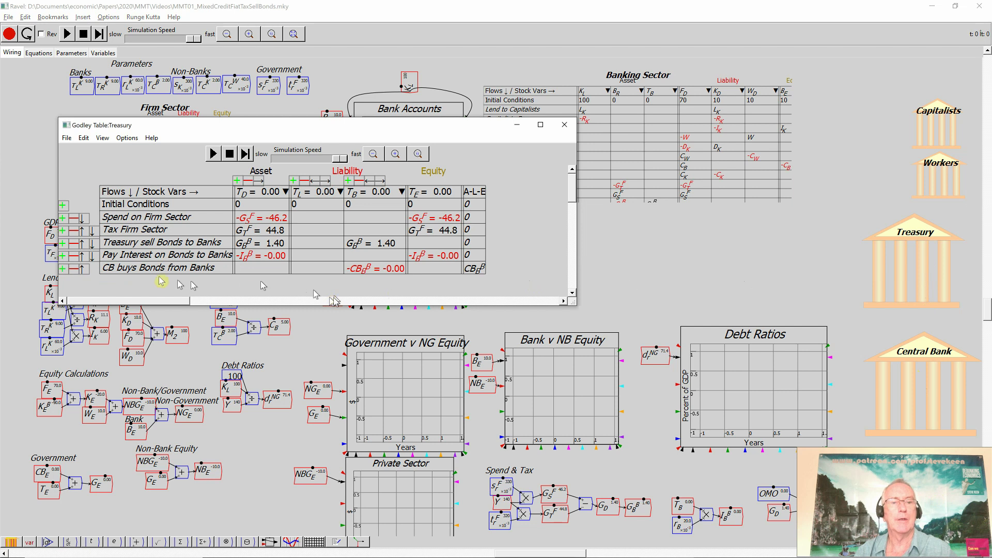
left_click(62, 268)
left_click(124, 281)
type("Pay")
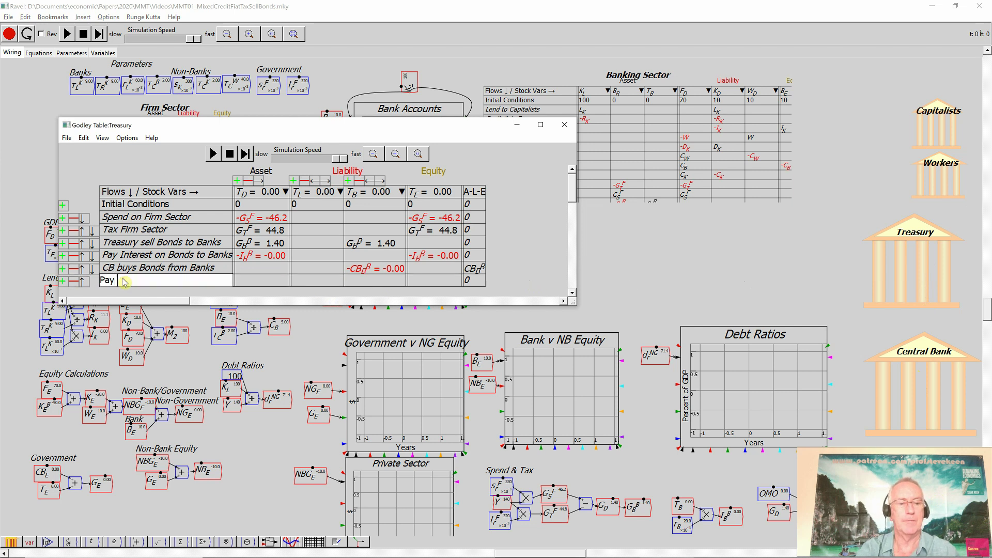
type(" interest no Bod")
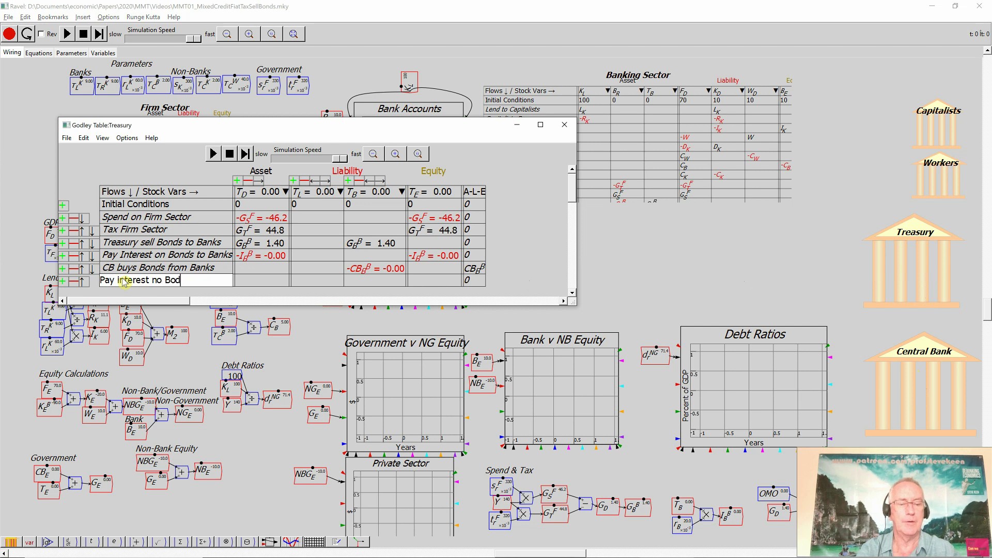
key("BackSpace")
type("nds ")
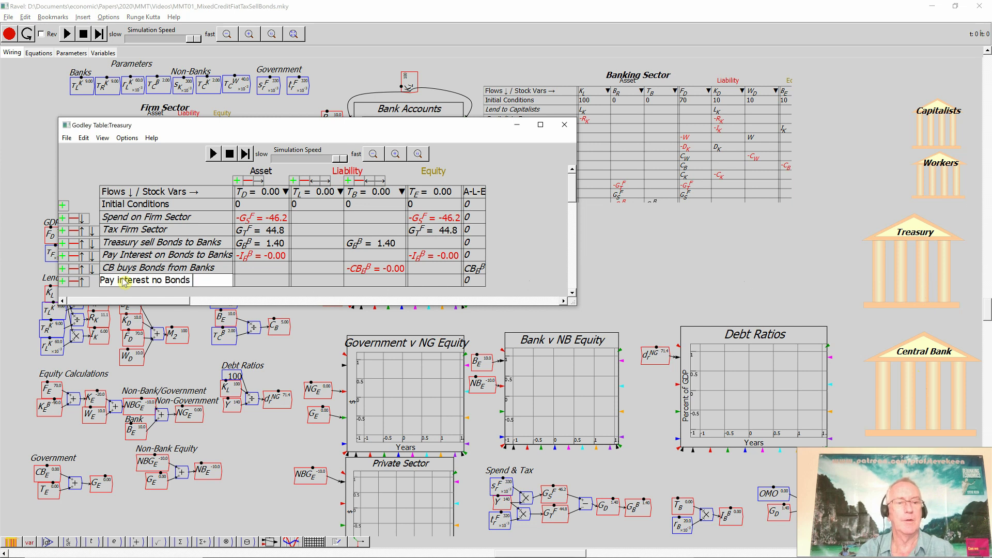
type("to CB")
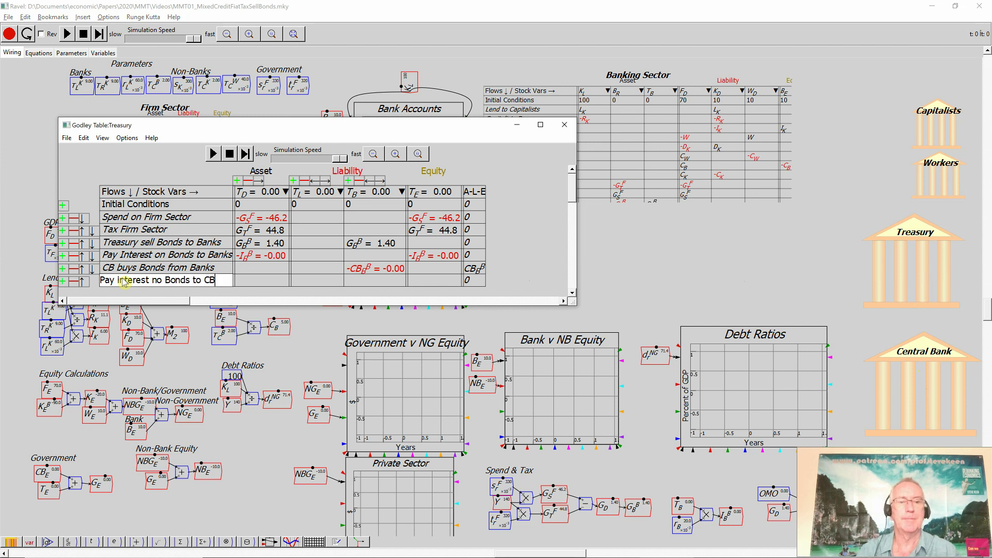
- Enter -I_B^CB in the row's T_D and T_E cells, then reposition and enlarge the table window
left_click(246, 284)
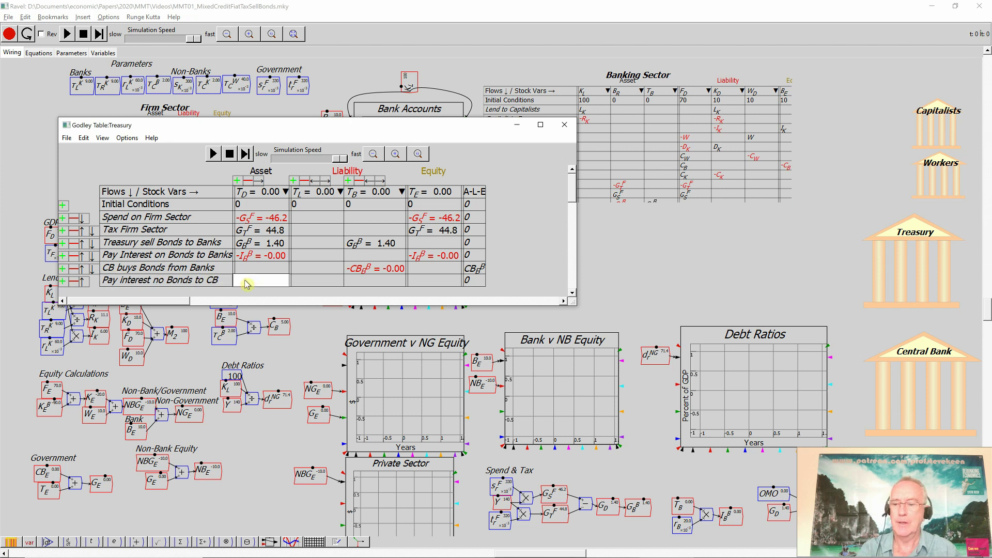
type("-")
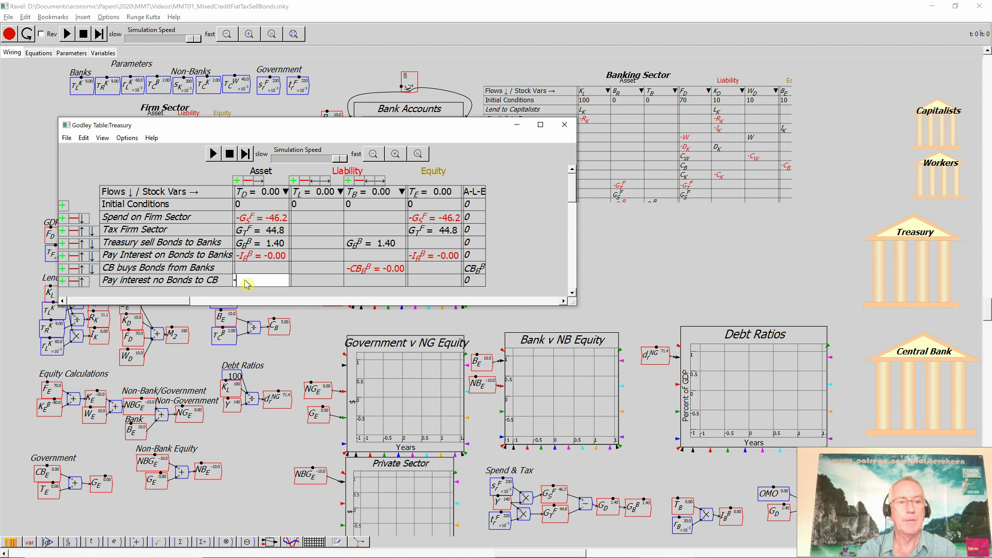
type("I_B^{C")
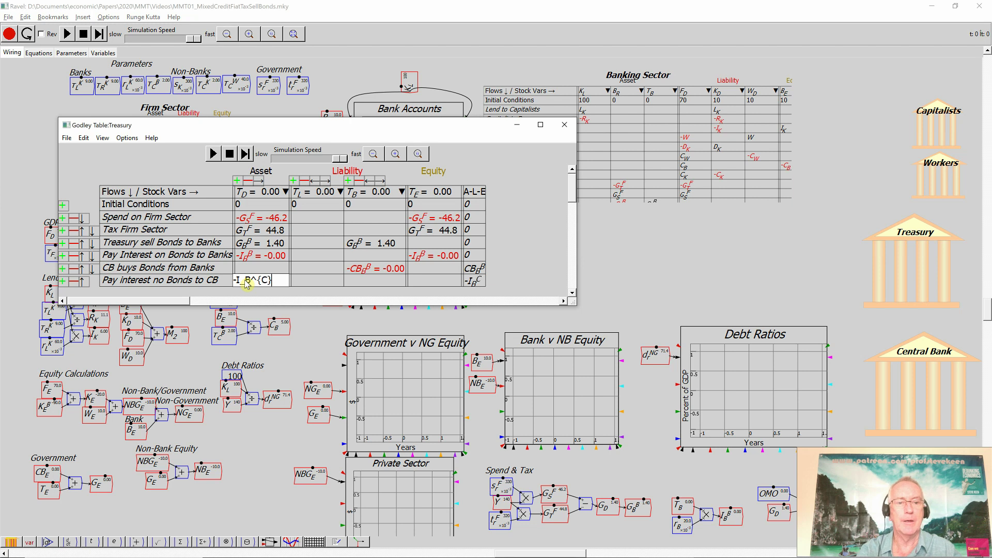
type("B}")
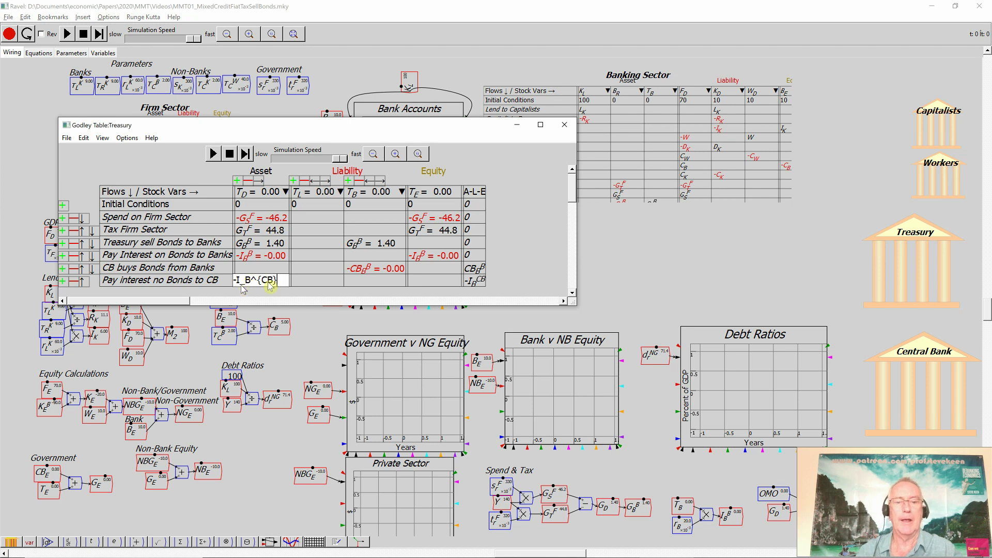
left_click(426, 281)
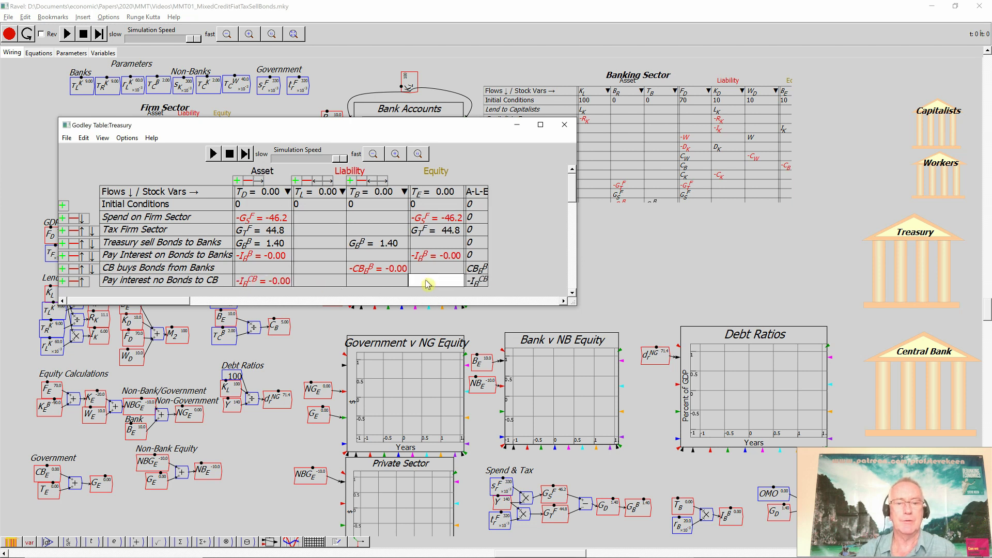
type("-I_B^{CB}")
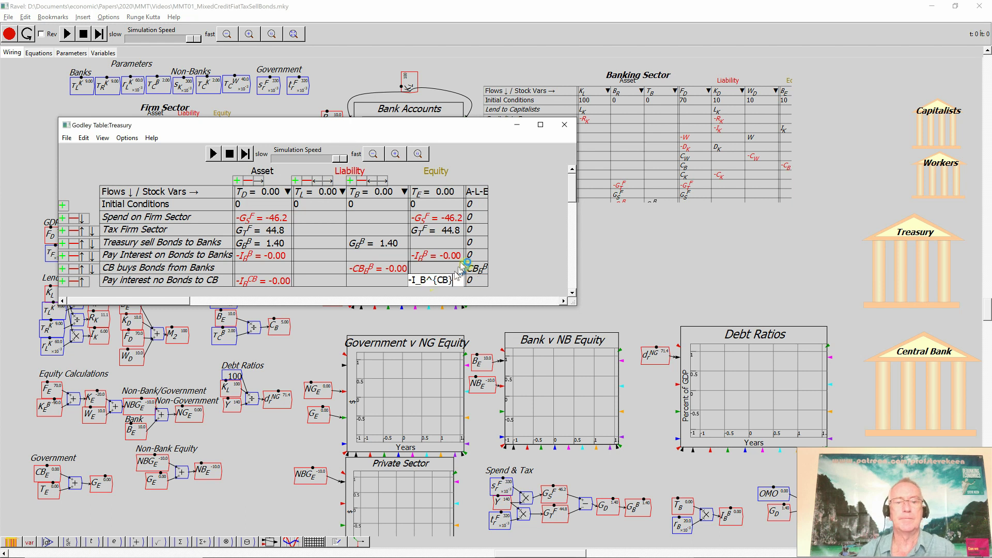
left_click(540, 276)
left_click_drag(427, 129, 439, 83)
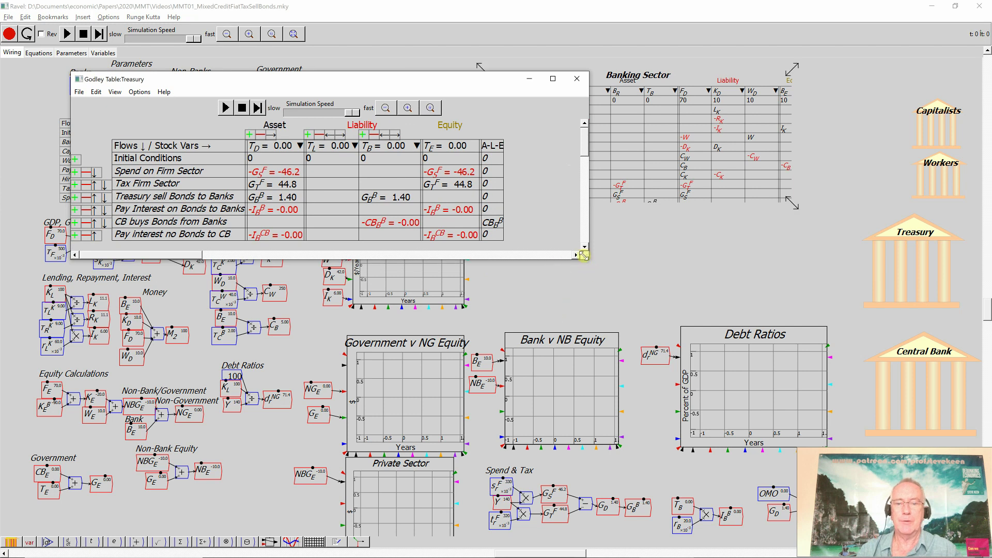
left_click_drag(586, 256, 632, 330)
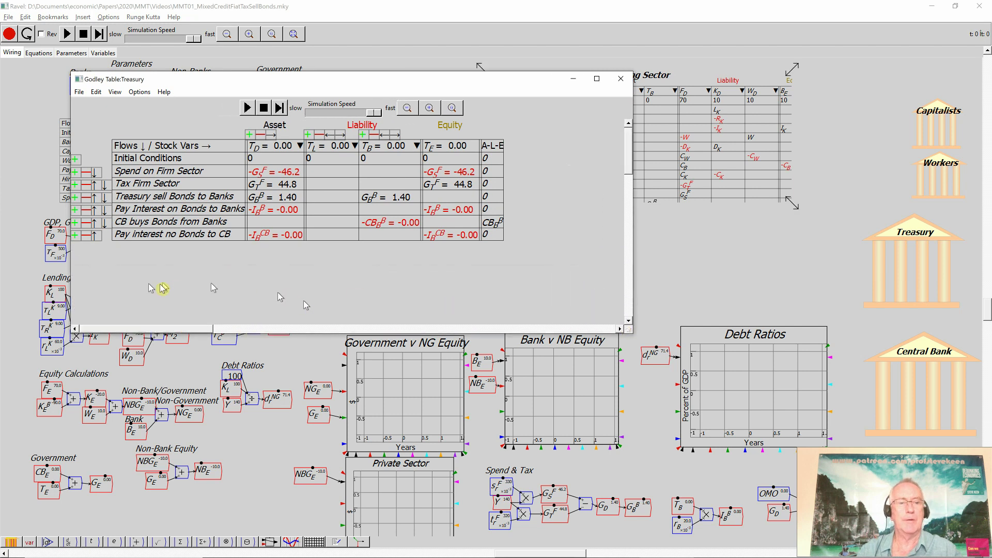
- Add a new Treasury row labelled 'Dividends from CB'
left_click(76, 239)
left_click(127, 252)
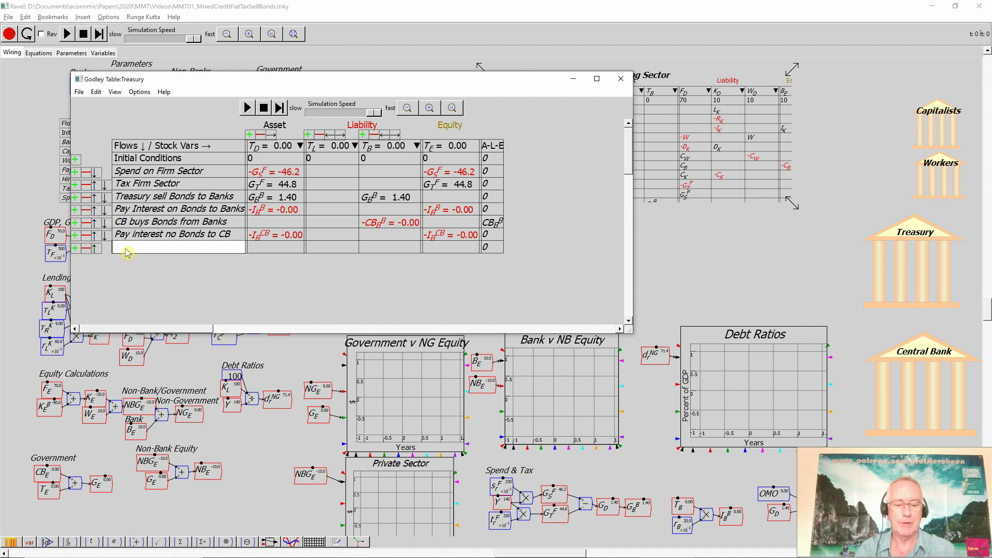
type("Tre")
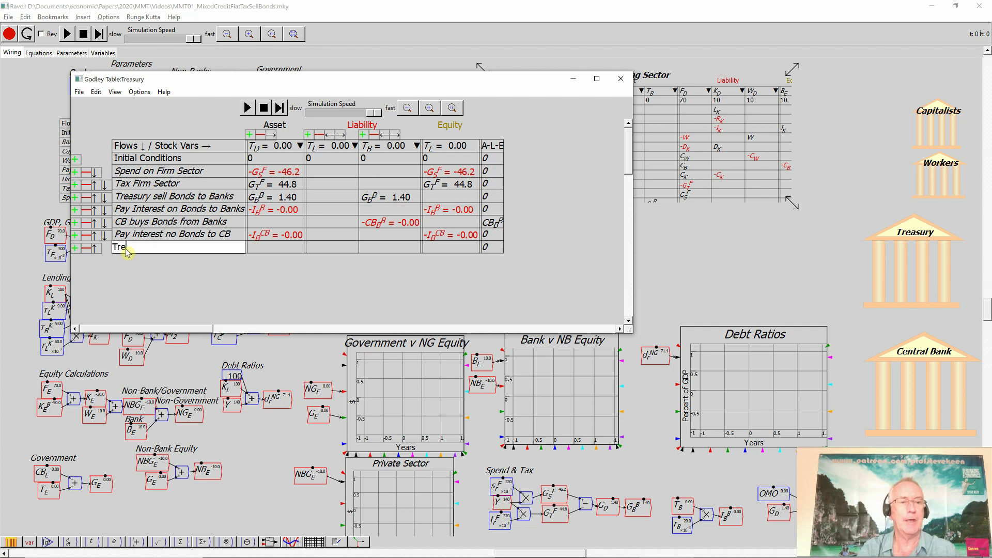
type("asur")
key("BackSpace")
key("BackSpace")
key("BackSpace")
key("BackSpace")
key("BackSpace")
key("BackSpace")
key("BackSpace")
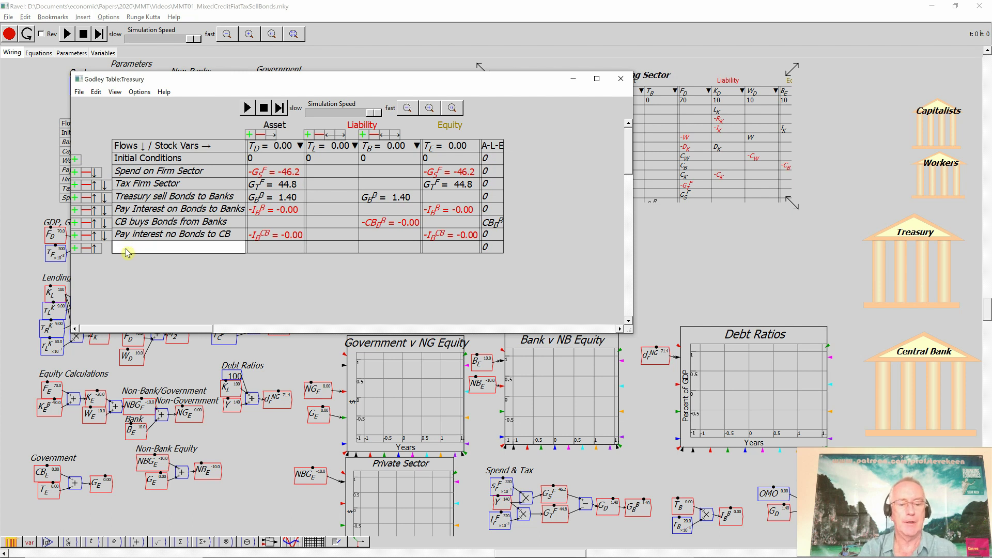
type("Dividends fro")
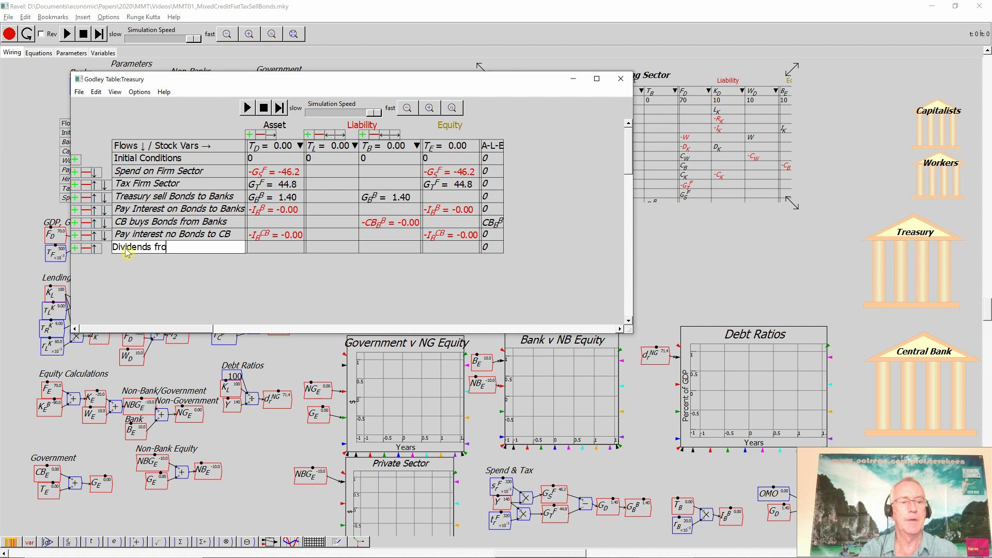
type("m Cen")
key("BackSpace")
key("BackSpace")
type("B")
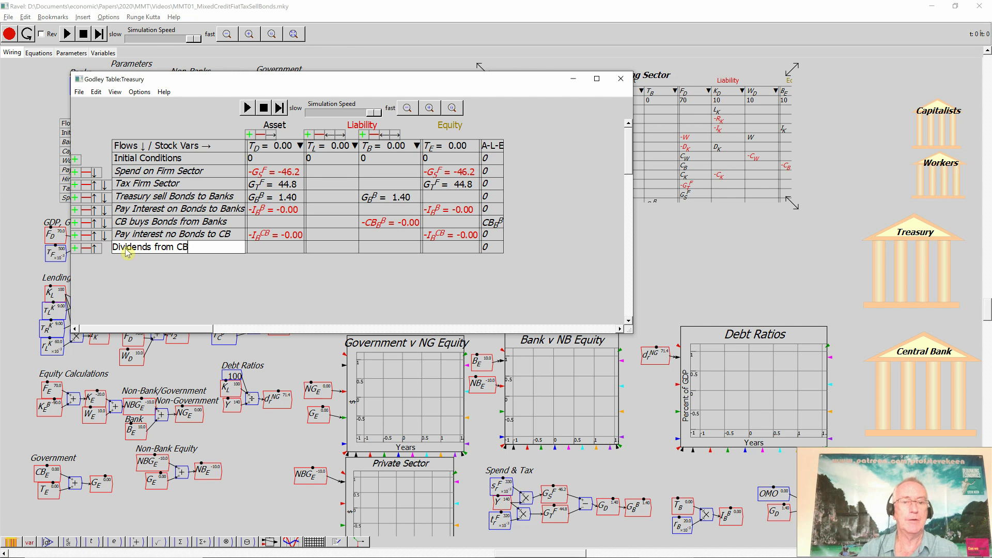
- Enter D_CB in the row's T_E and T_D cells, then shrink the table window
left_click(447, 247)
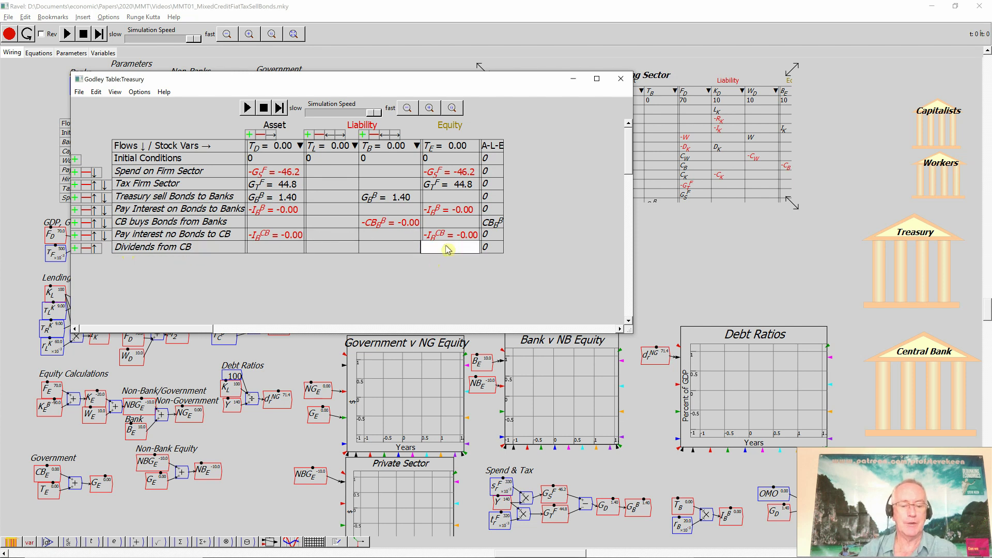
type("D")
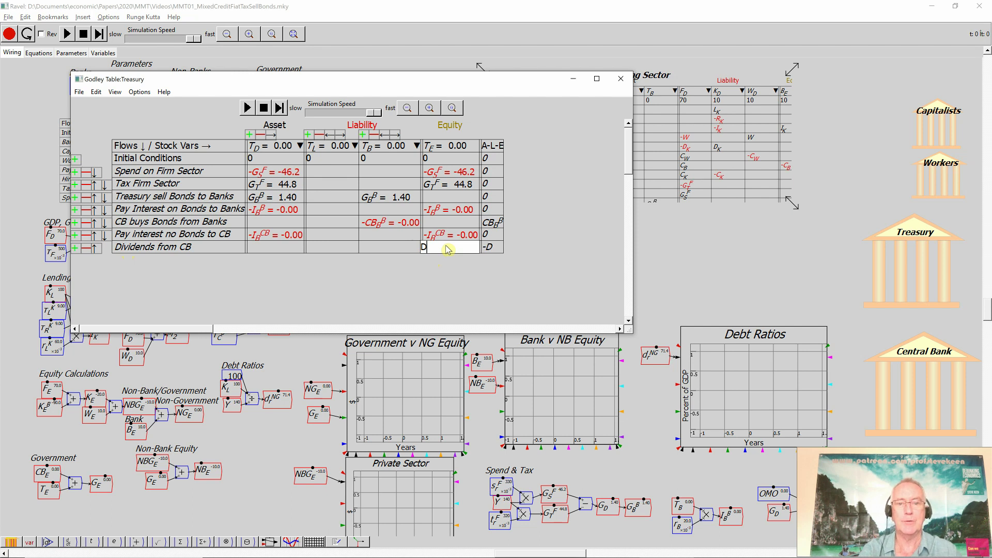
type("_")
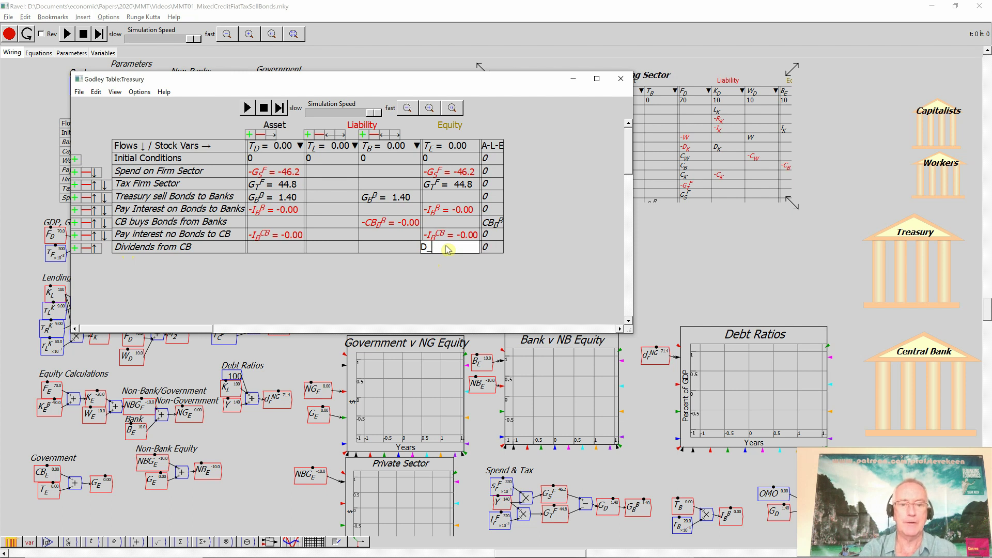
type("{CB}")
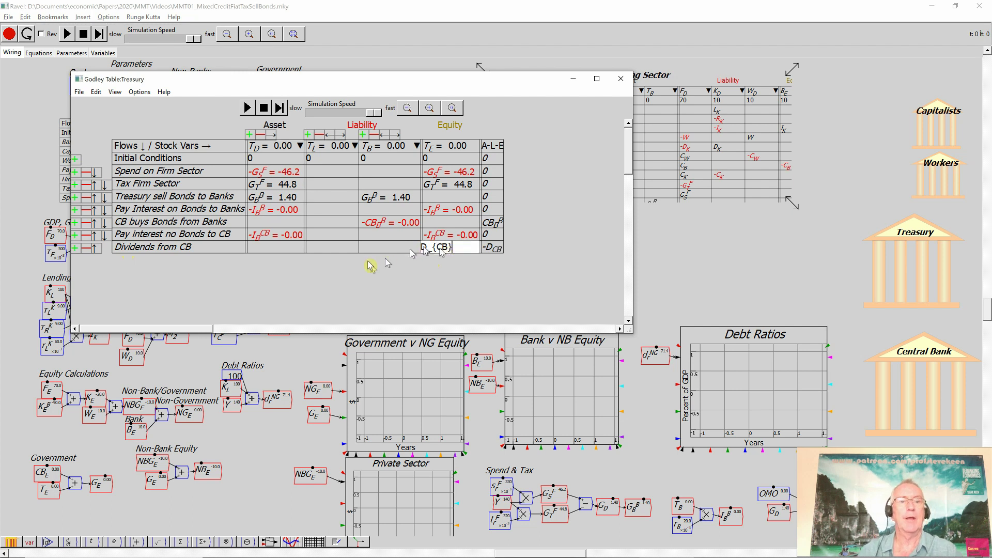
left_click(258, 249)
type("D_{C")
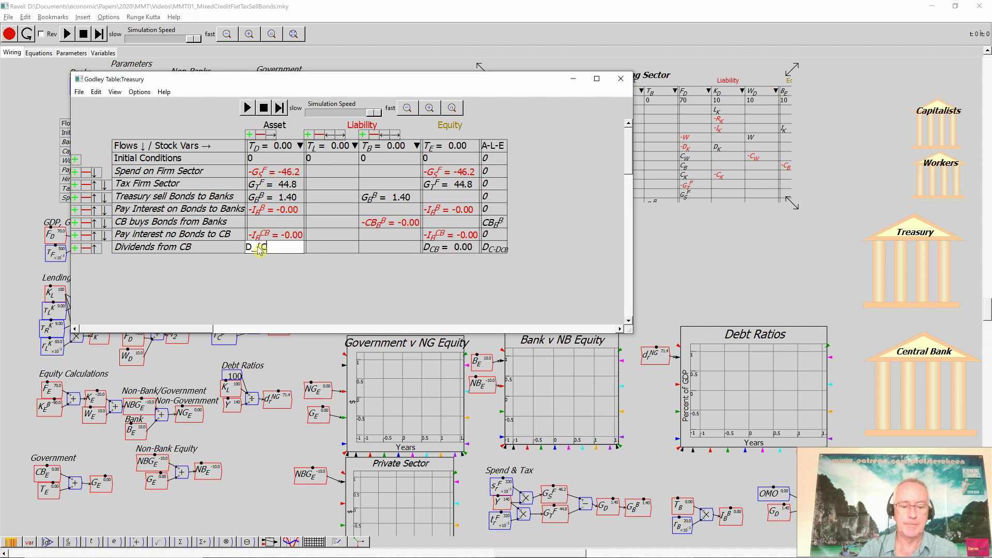
type("B}")
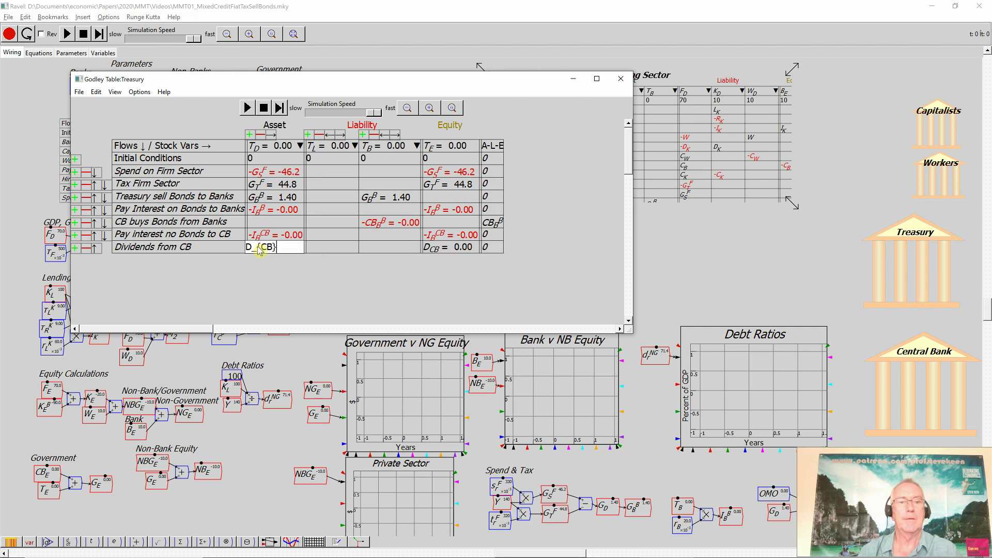
left_click(263, 272)
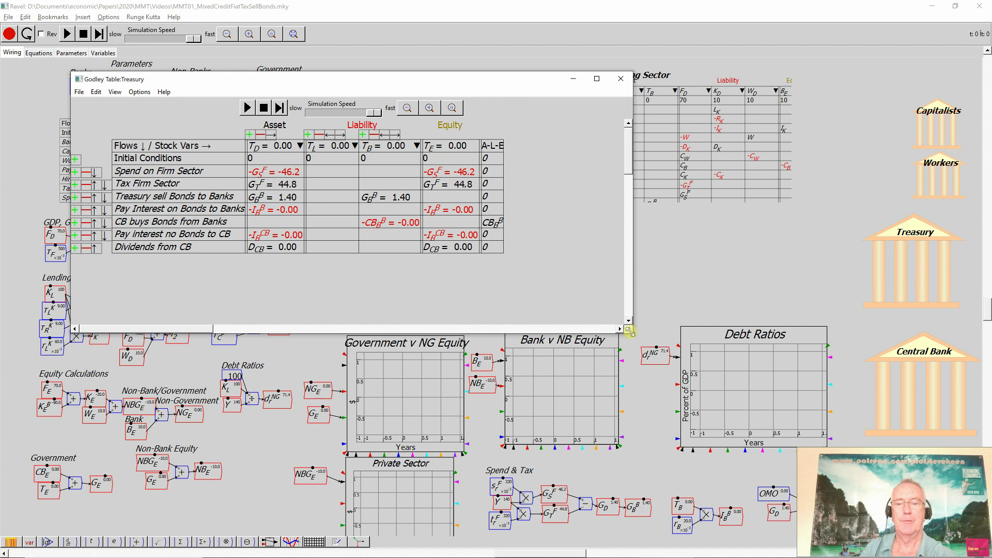
left_click_drag(636, 329, 558, 282)
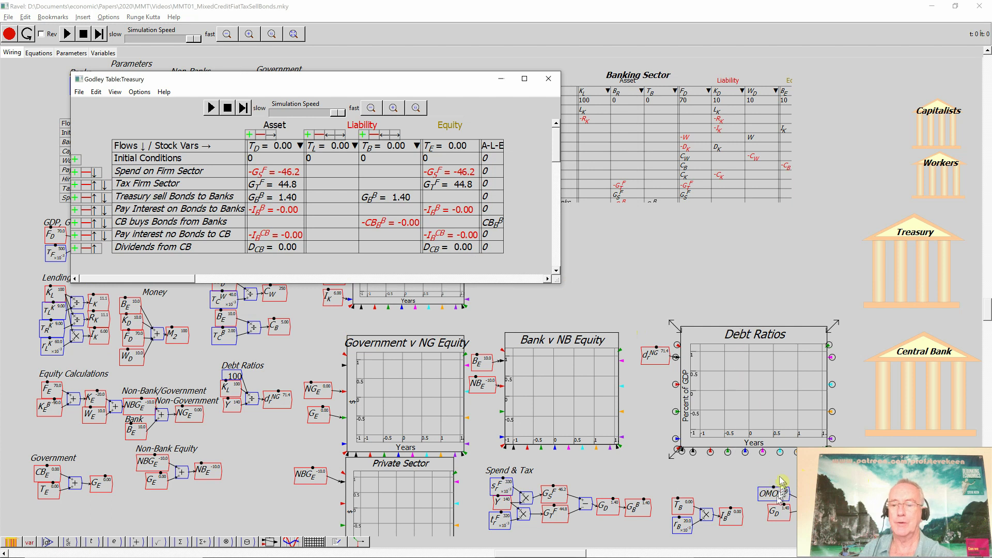
- Bring the canvas forward and drag the OMO, CB_B^B and I_B^CB blocks next to the Incomes plot
left_click(772, 529)
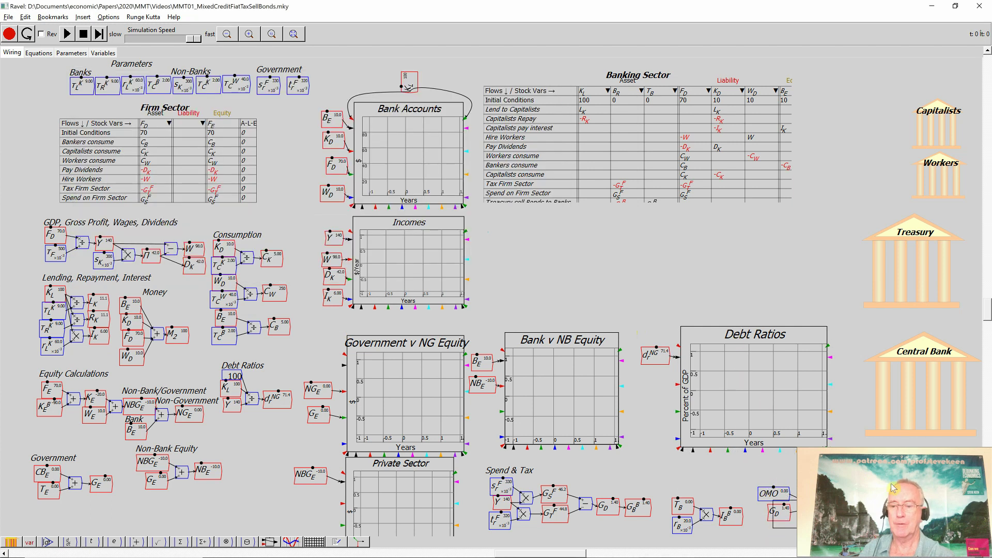
mouse_move(909, 486)
left_mouse_down()
mouse_move(950, 491)
mouse_move(944, 500)
mouse_move(852, 358)
mouse_move(791, 292)
mouse_move(652, 228)
mouse_move(590, 224)
left_mouse_up()
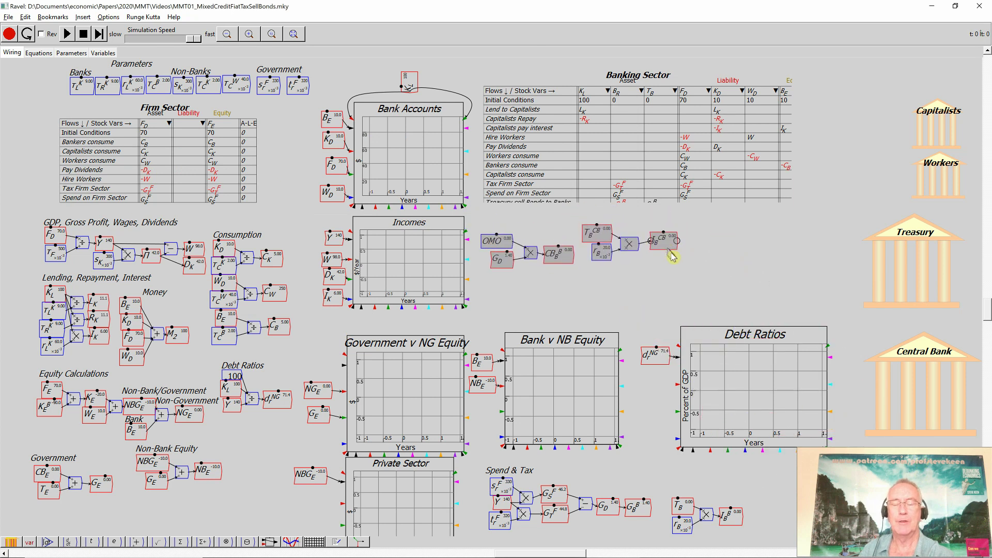
left_click_drag(673, 257, 678, 265)
left_click(600, 217)
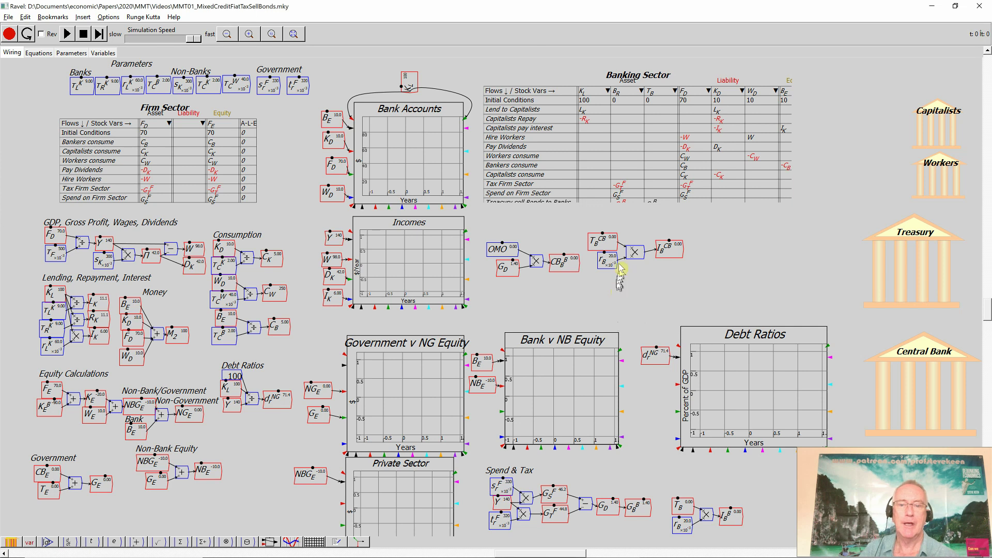
- Shift I_B^CB slightly left and down to align the central-bank interest blocks
left_click_drag(665, 264, 661, 268)
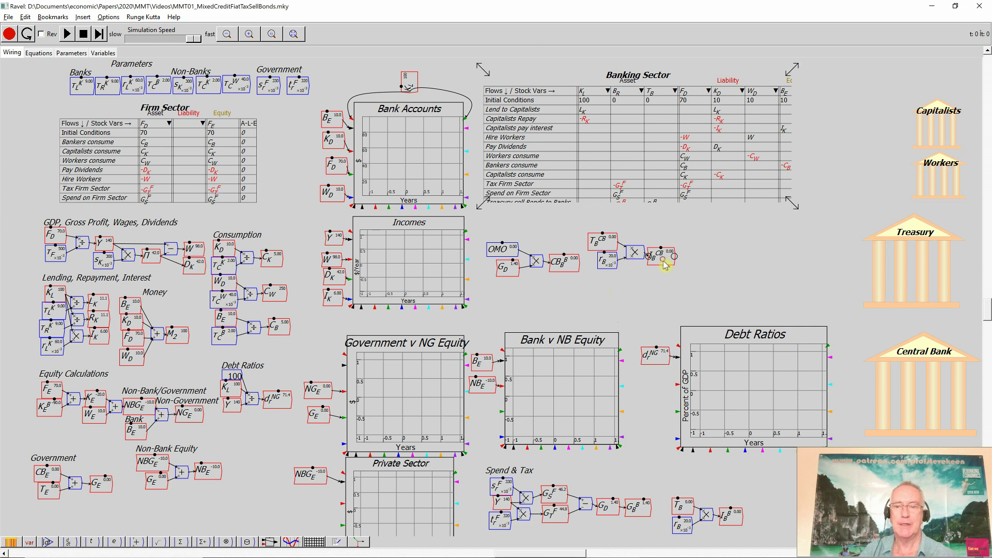
- Check the Central Bank table, then create a D_CB variable and place it beside I_B^CB
double_click(907, 385)
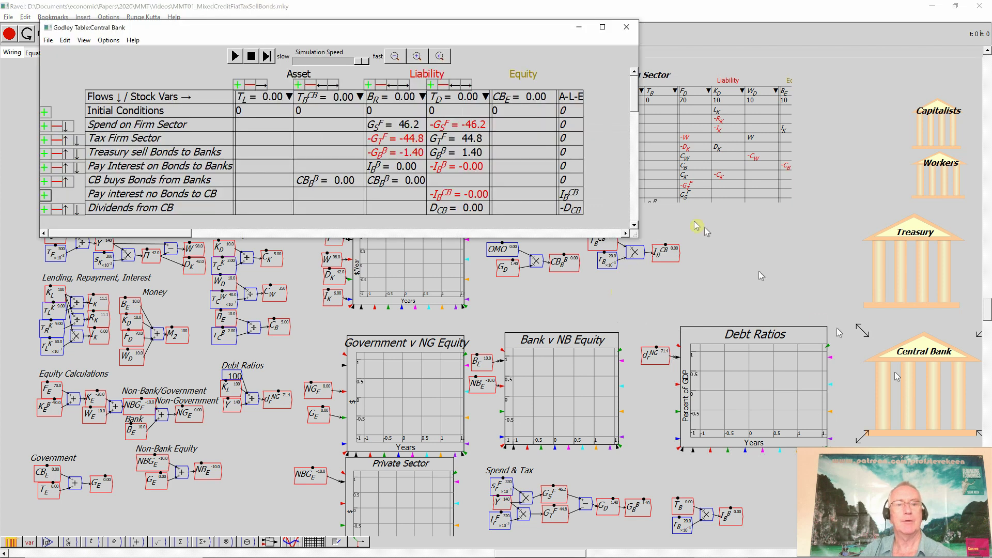
left_click(627, 27)
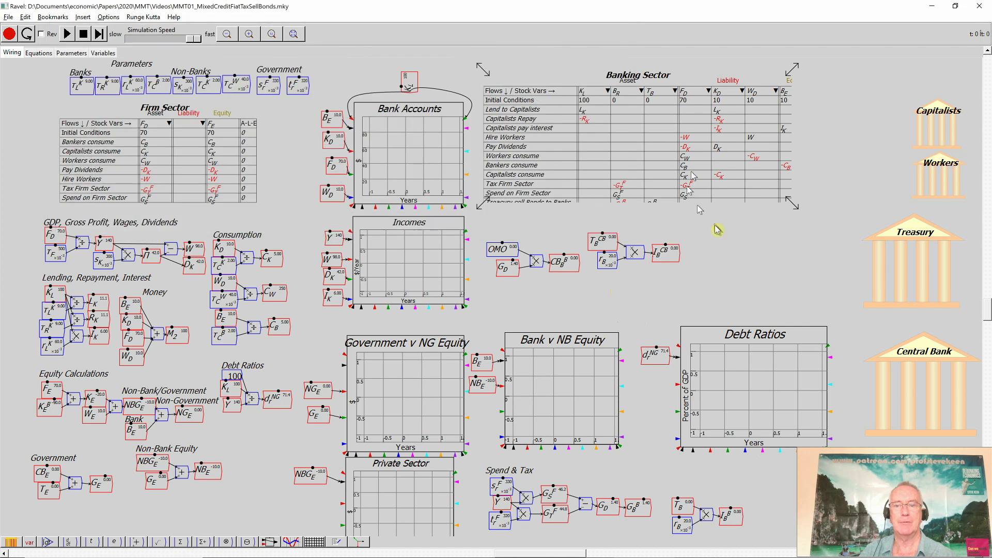
type("D_{CB}")
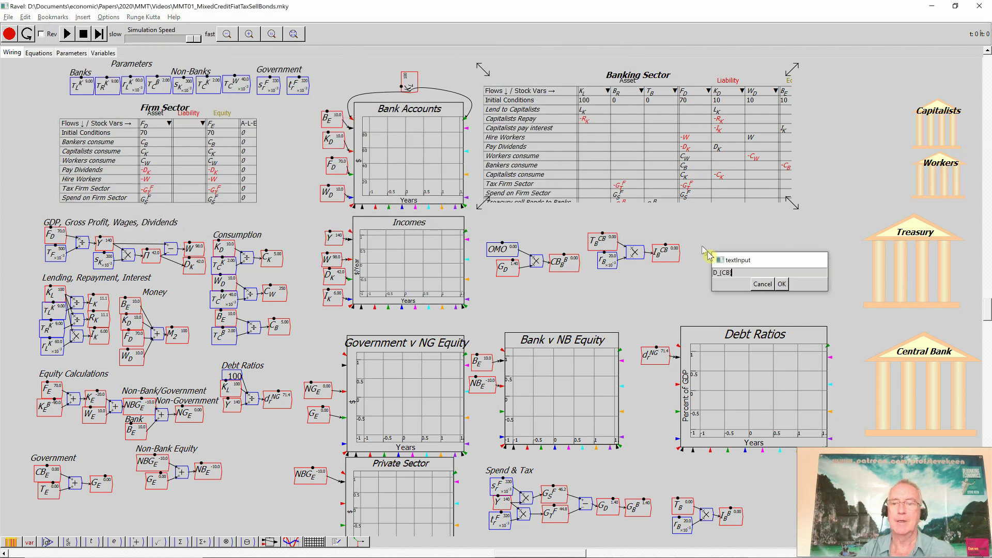
key("Return")
key("Return")
left_click(708, 253)
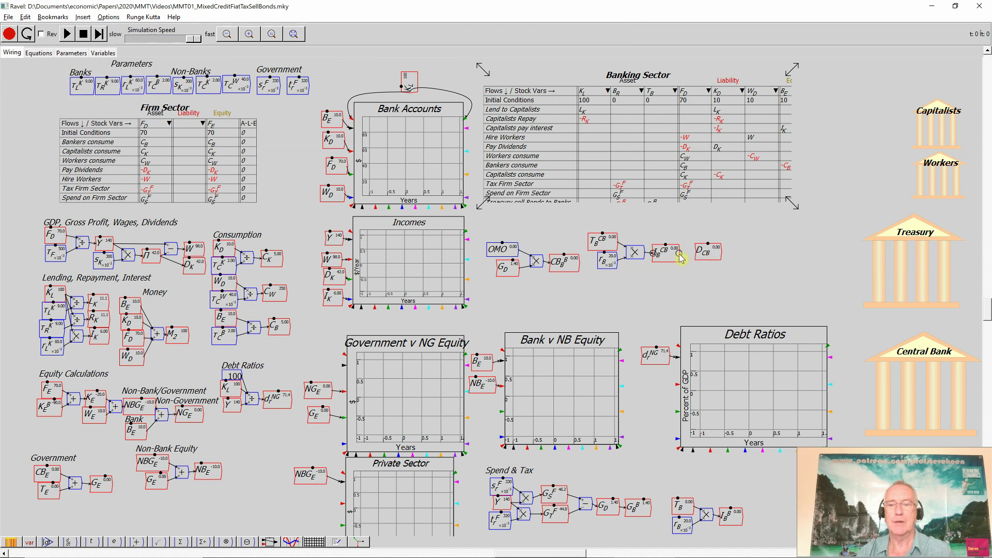
left_click_drag(707, 259, 701, 265)
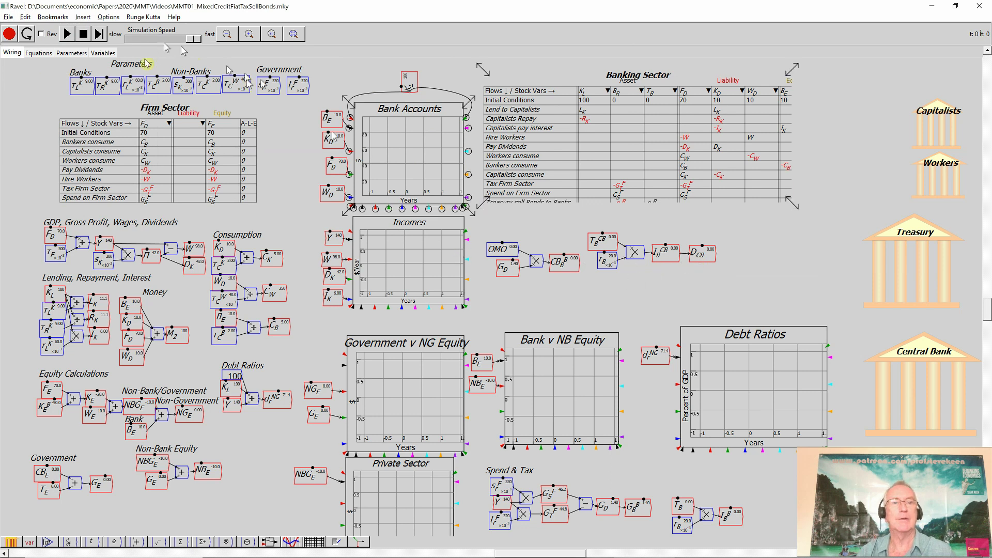
- Save As, replacing 'TaxSellBonds' with 'OMO' to create MMT01_MixedCreditFiatOMO.mky
left_click(9, 16)
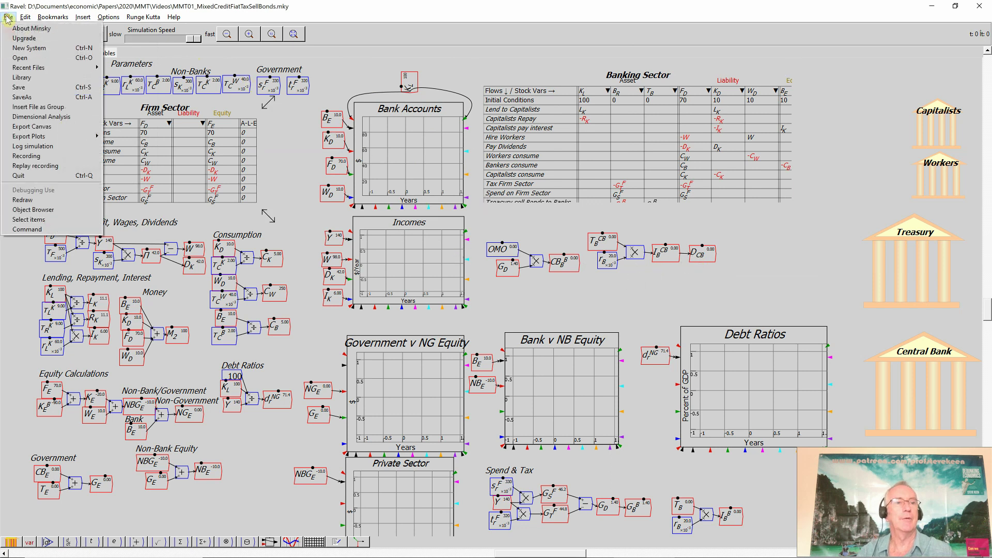
left_click(36, 96)
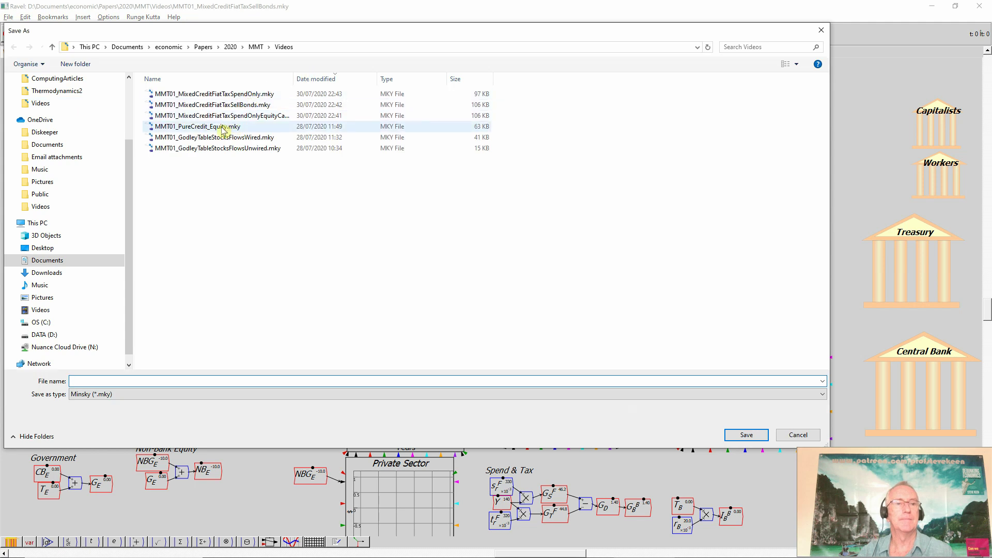
left_click(223, 106)
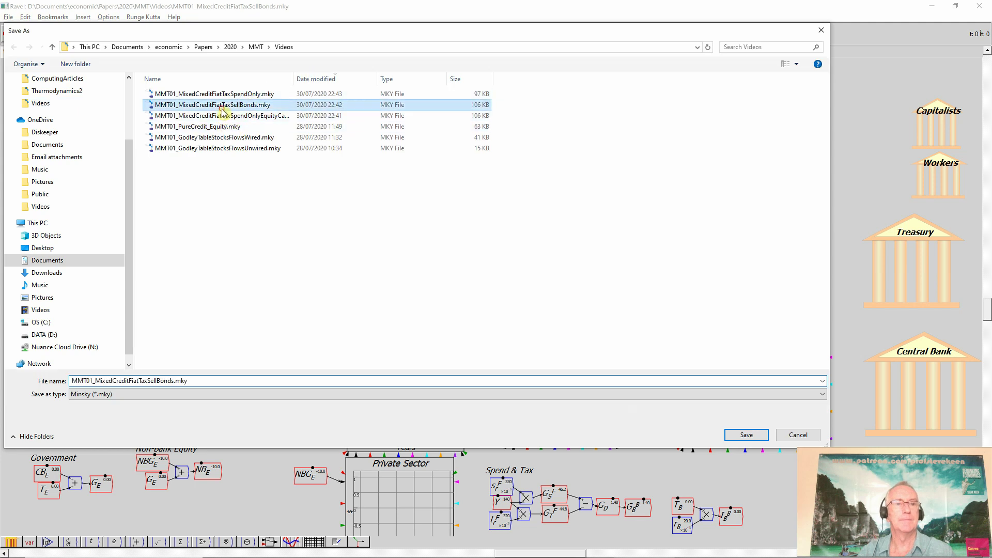
left_click(206, 379)
key("Left")
key("Left")
key("Left")
key("Left")
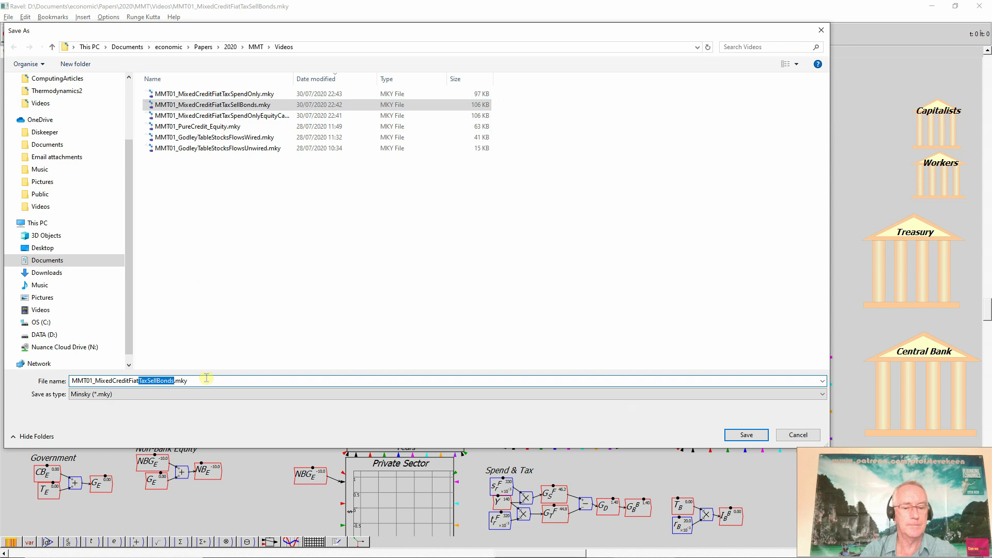
type("OMO")
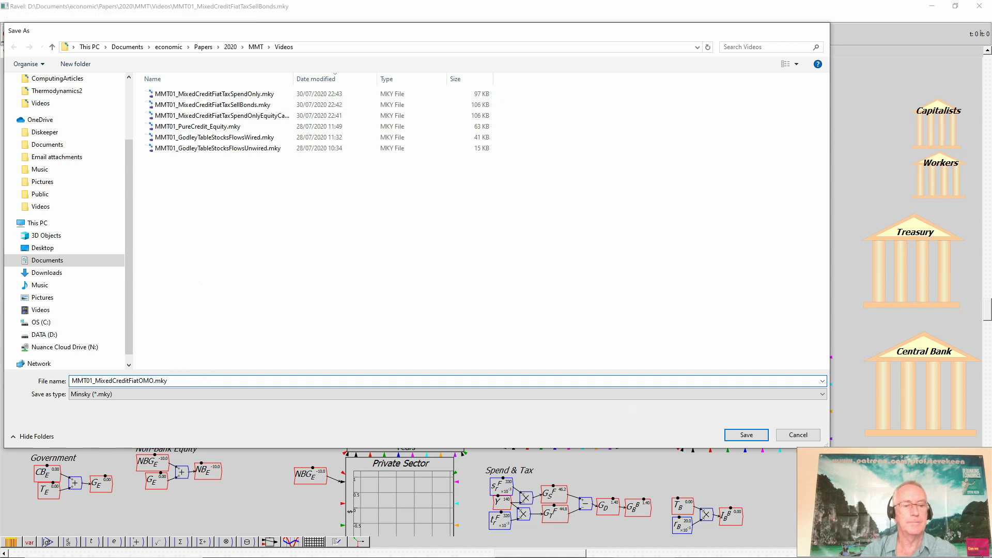
key("Return")
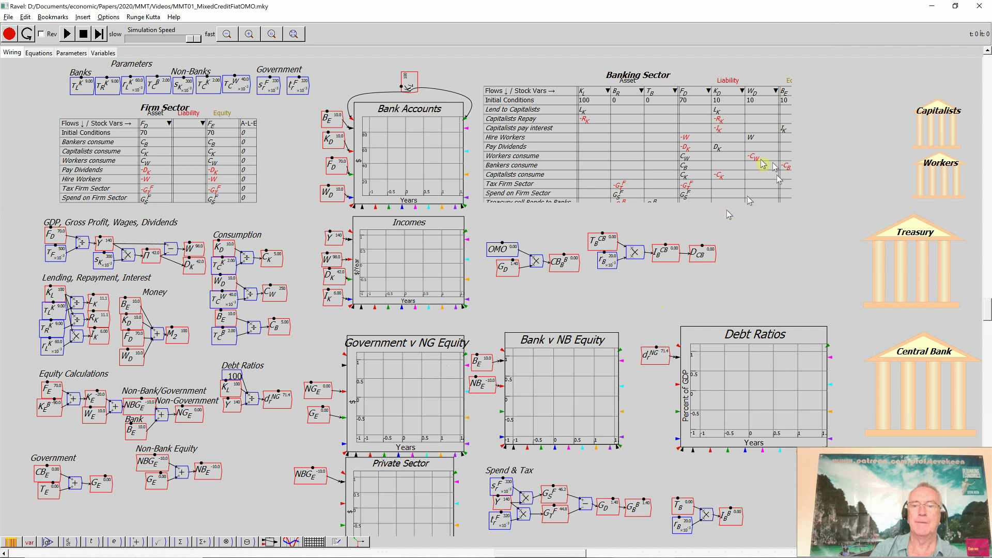
- Move the OMO–D_CB chain down and widen the Banking Sector table to reveal its bond rows and A-L-E
left_click_drag(804, 228, 819, 230)
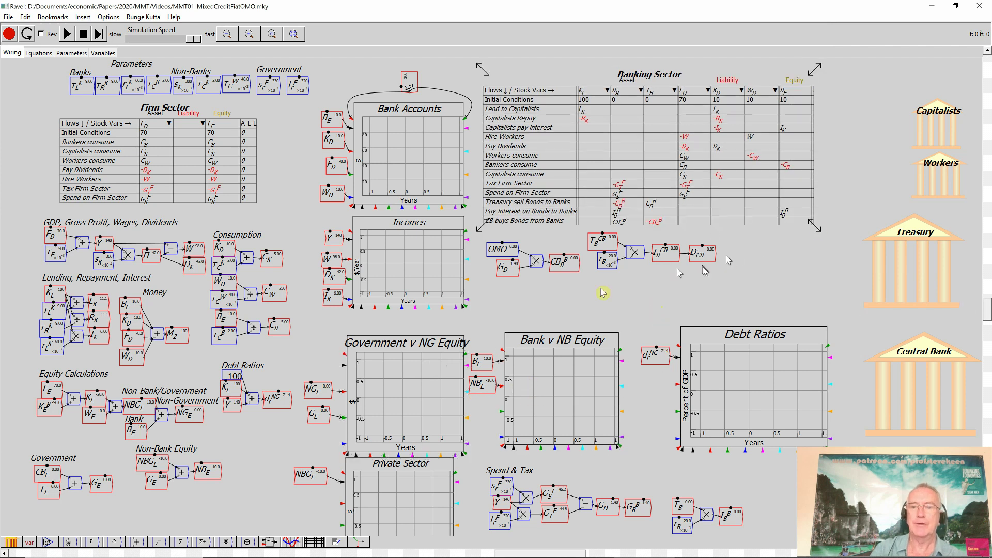
left_click_drag(571, 257, 694, 288)
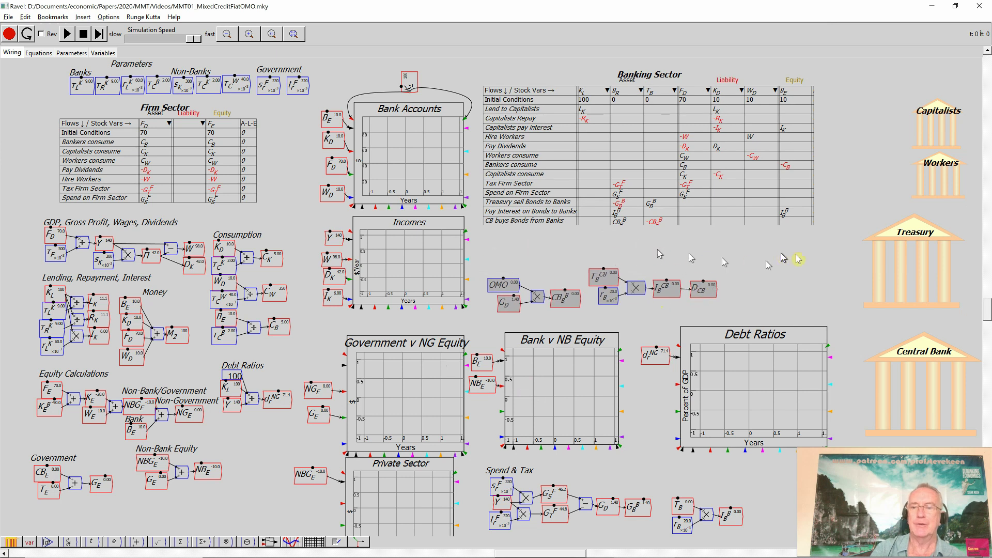
left_click(819, 243)
left_click_drag(821, 243, 855, 256)
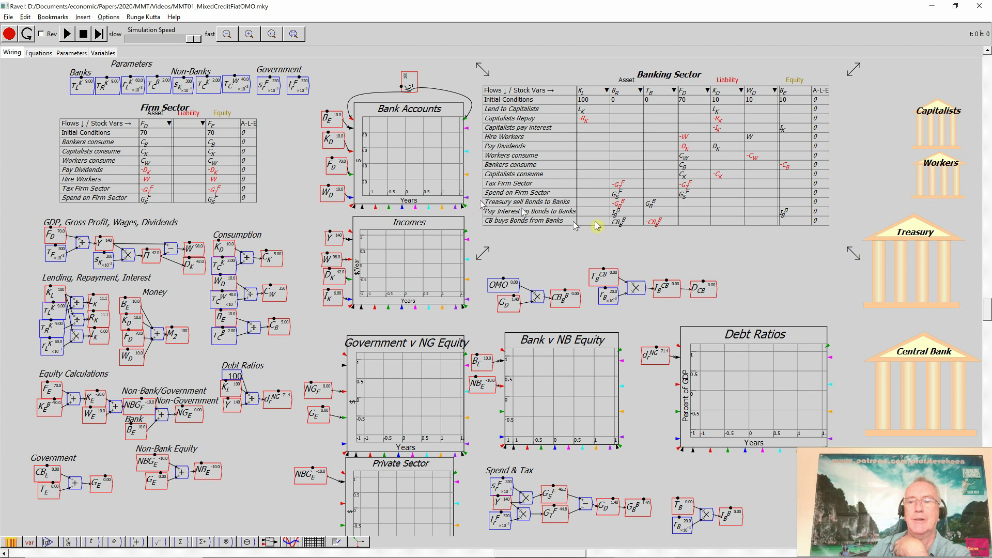
- Drop a new variable at the lower right and define it as flow variable dr_G
left_click(908, 276)
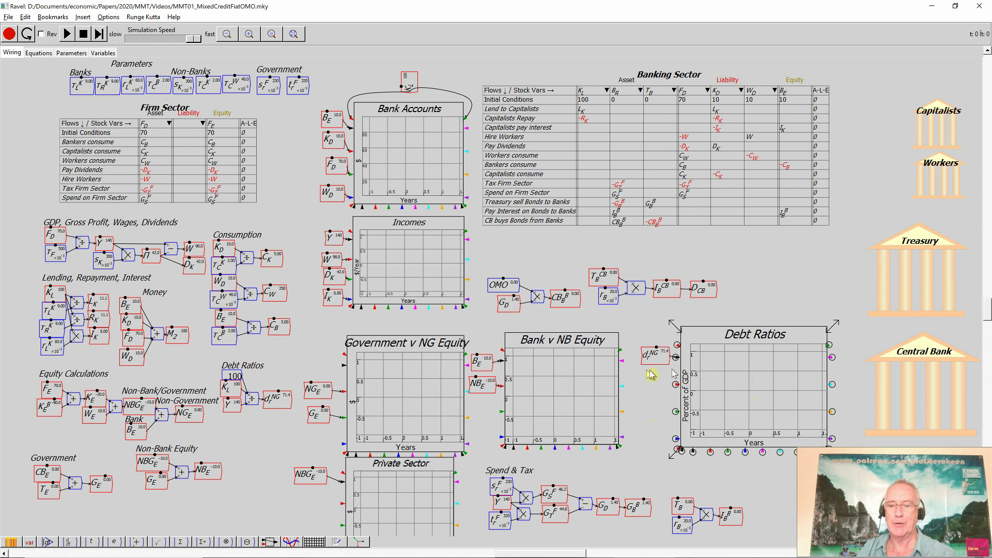
left_click(785, 511)
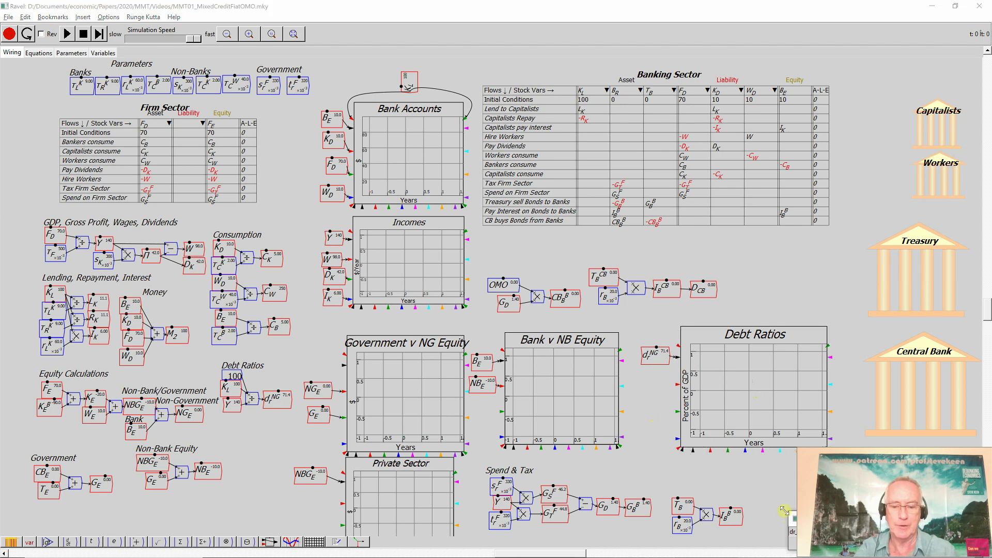
double_click(859, 549)
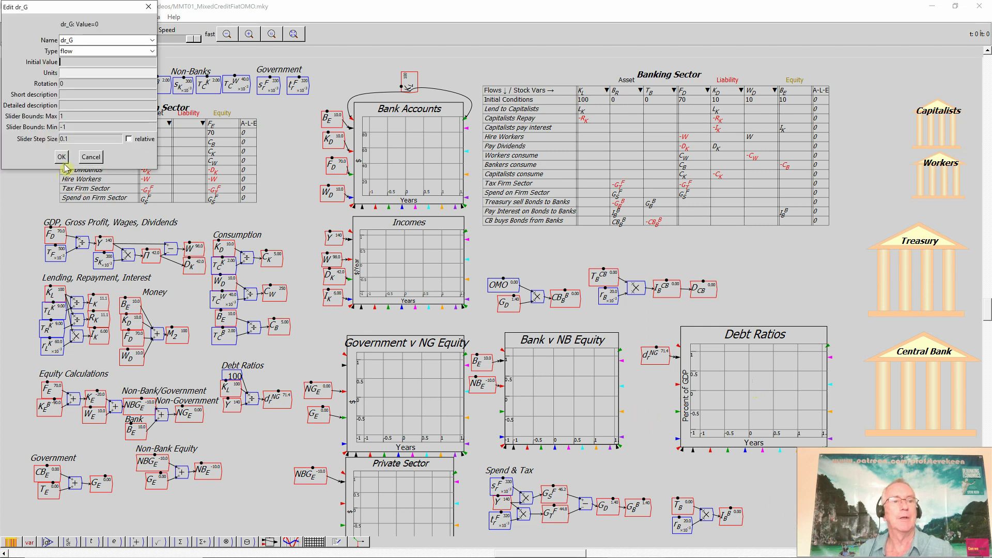
key("Return")
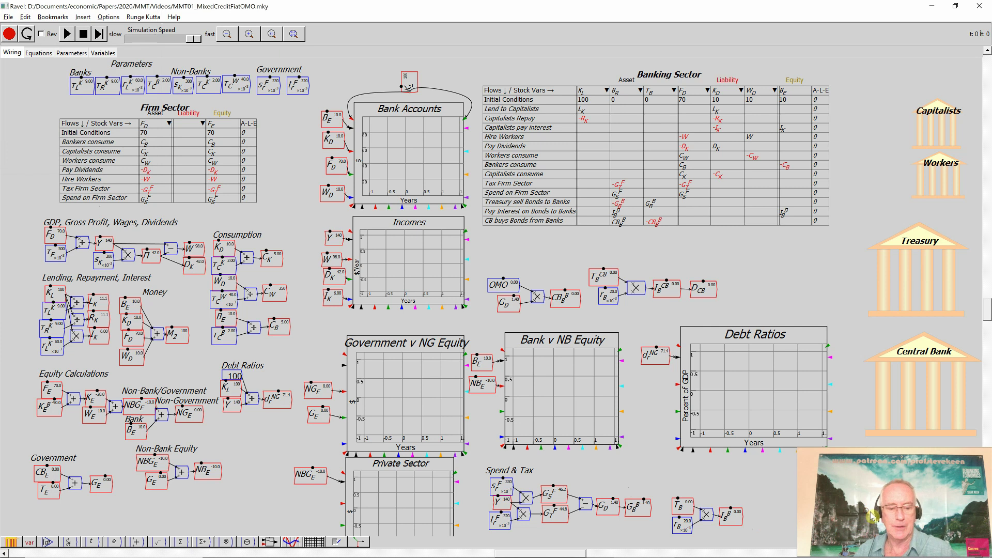
- Drop copies of Y, T_B and the constant 100 at the lower right of the canvas
scroll(866, 494, "down", 2)
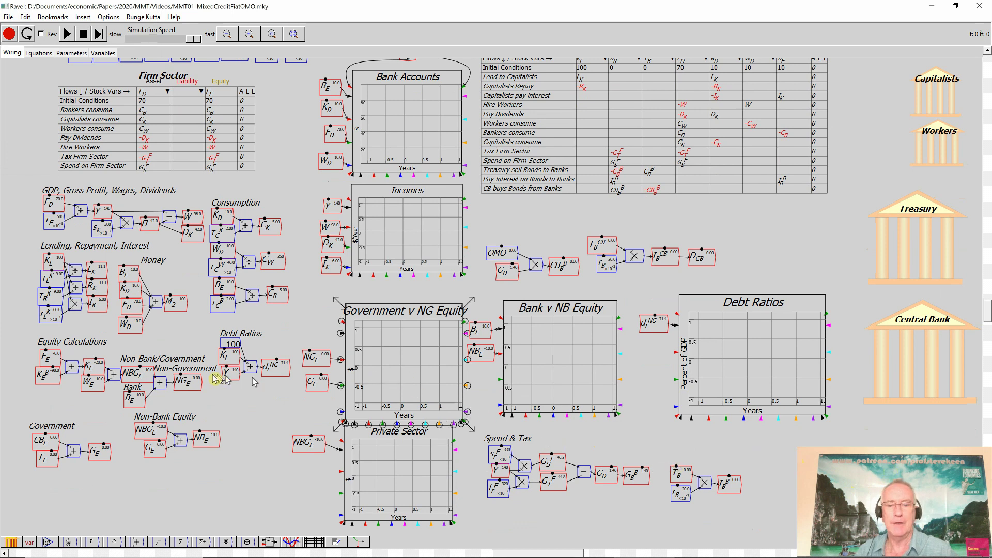
right_click(103, 219)
left_click(128, 300)
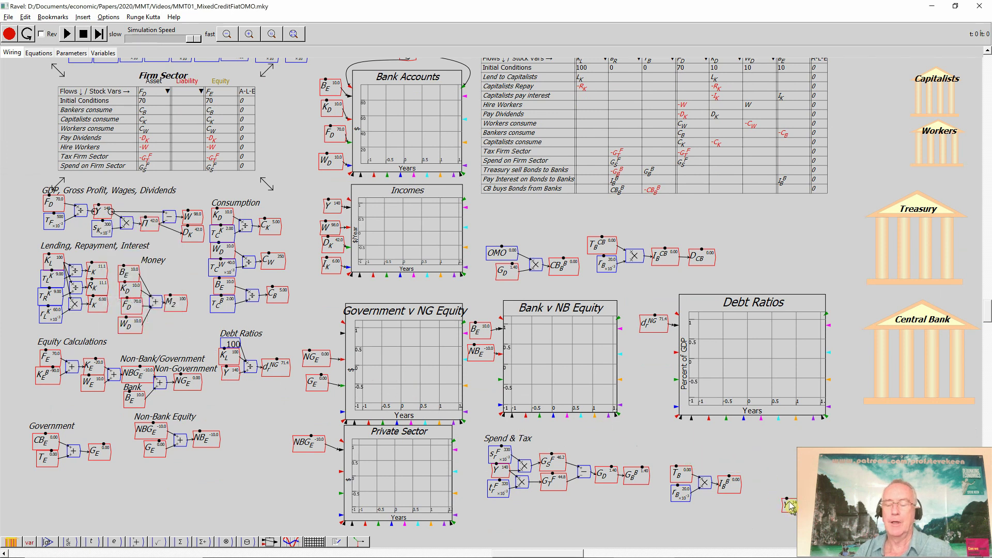
left_click(790, 505)
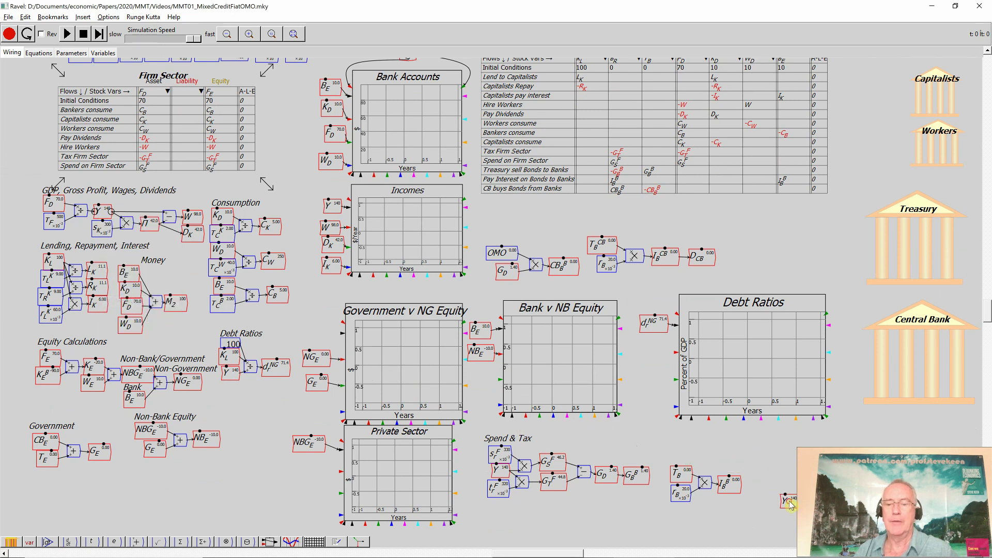
right_click(680, 476)
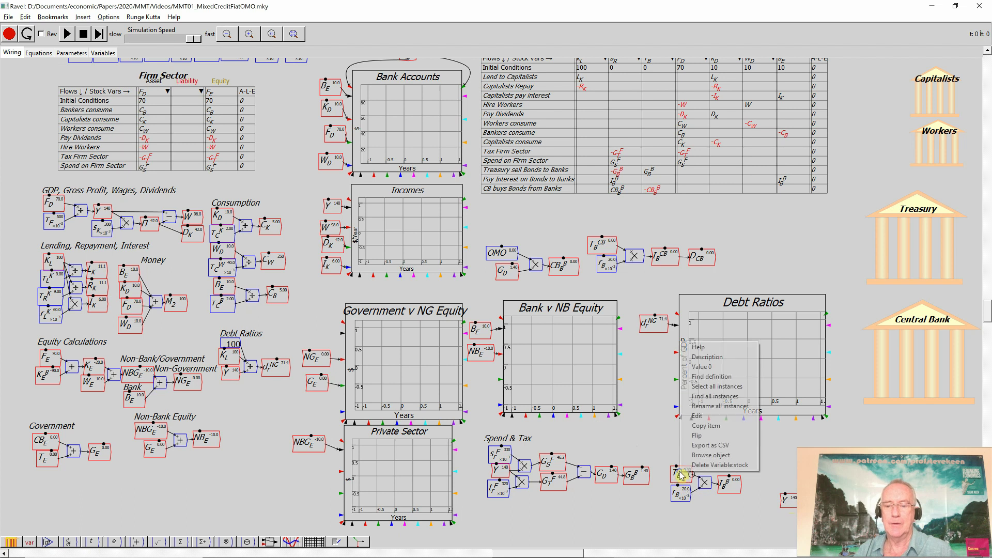
left_click(696, 428)
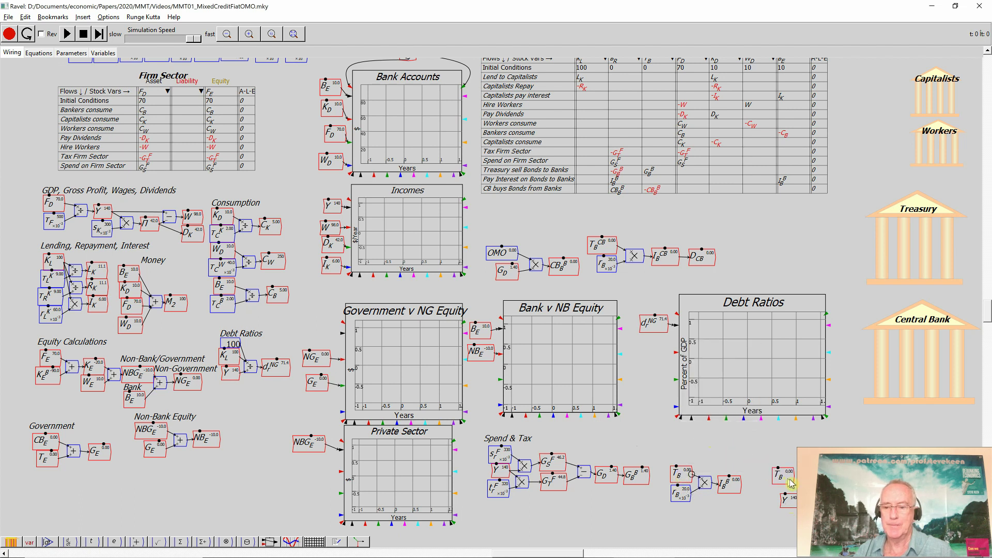
left_click(795, 483)
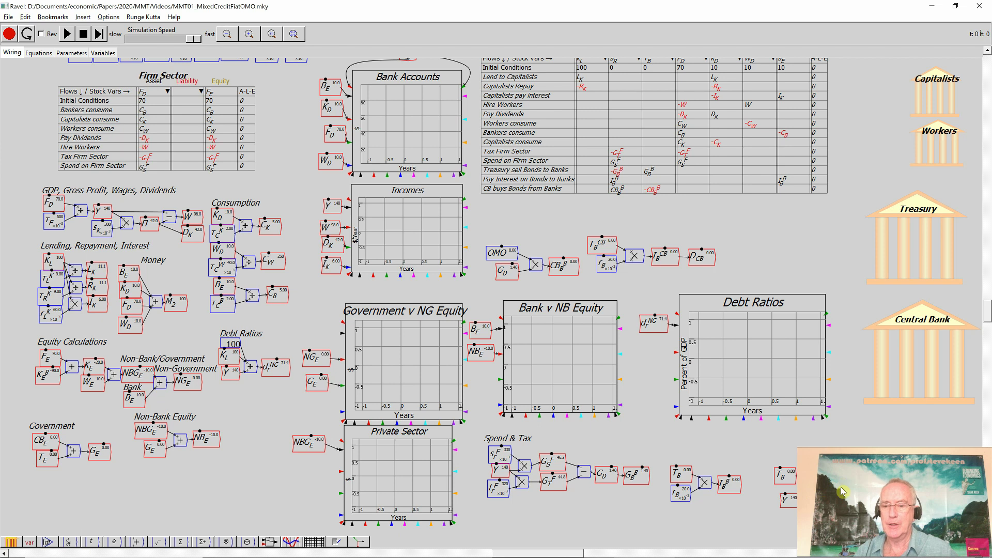
right_click(232, 343)
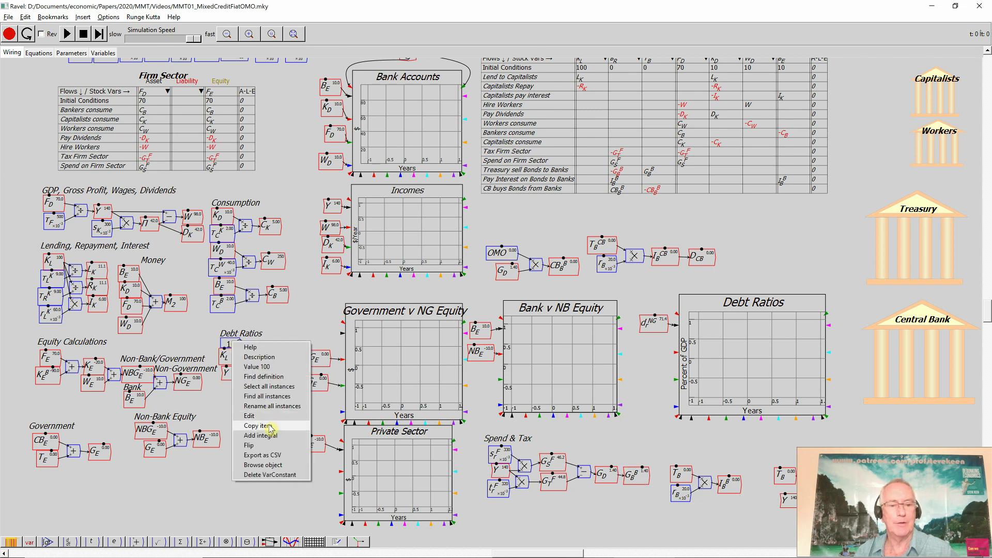
left_click(266, 425)
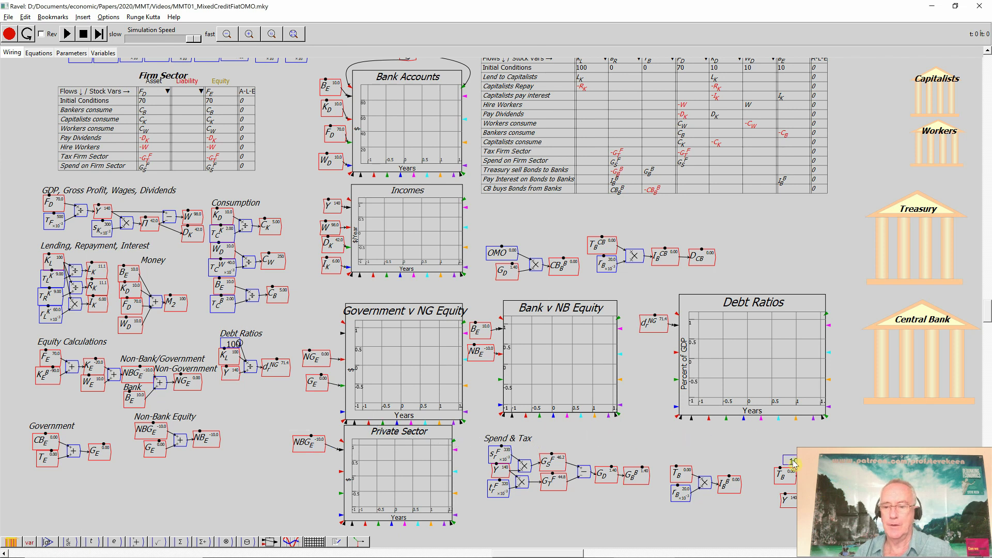
left_click(794, 464)
- Place a copy of dr_G beside the Debt Ratios plot
right_click(850, 491)
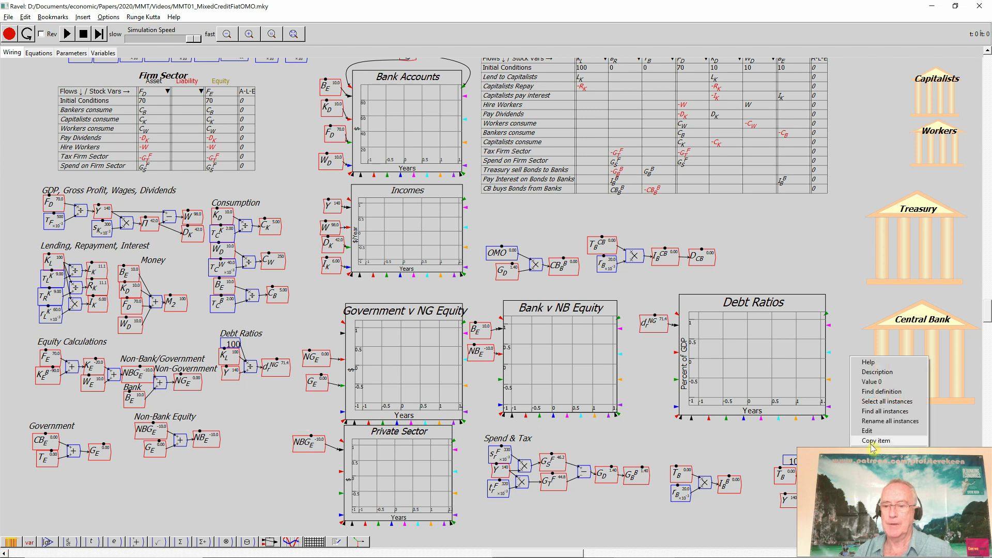
left_click(877, 440)
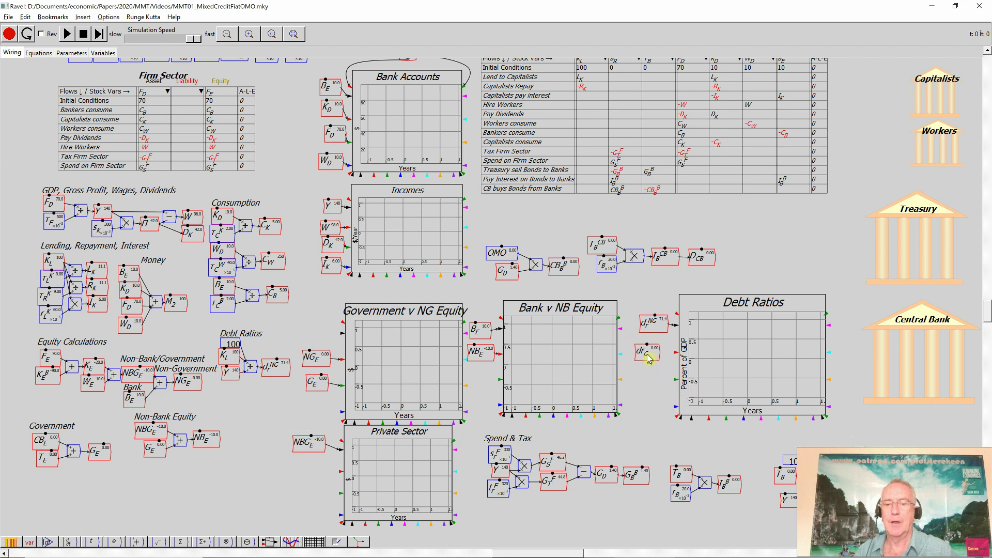
left_click(649, 357)
- Wire dr_G into the Debt Ratios plot so it charts beside d_r^NG
mouse_move(659, 353)
left_mouse_down()
mouse_move(676, 353)
mouse_move(662, 358)
left_mouse_up()
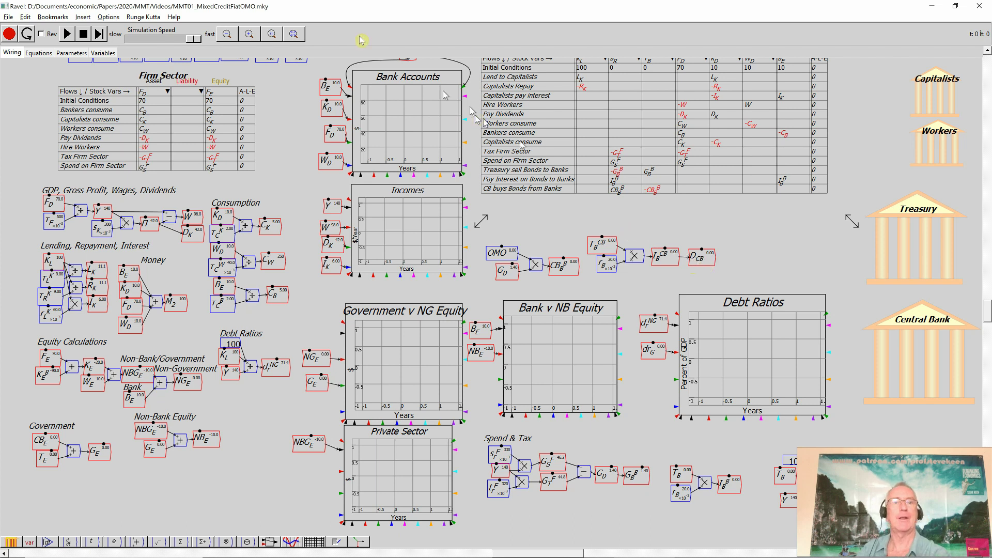
- Fit the whole model in view and start the baseline simulation run
left_click(294, 34)
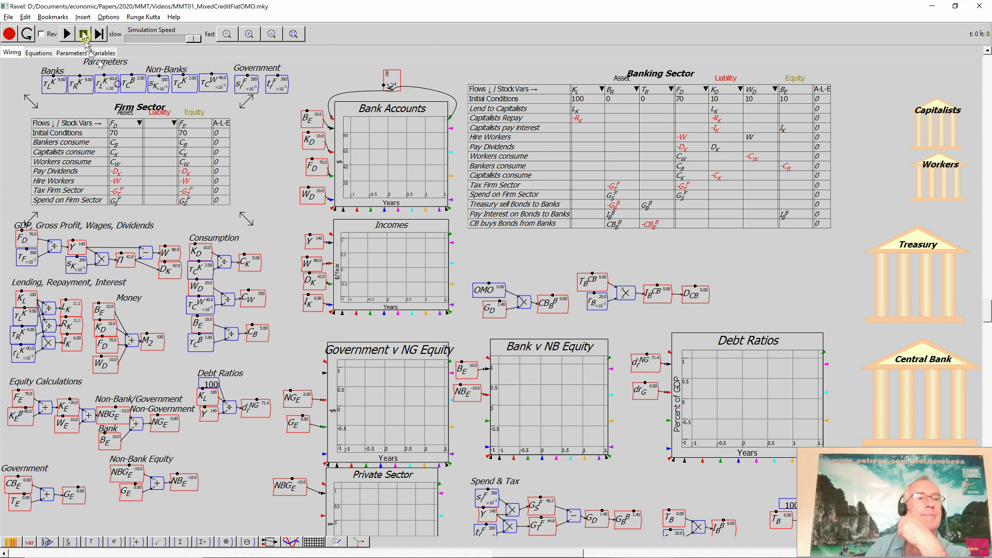
left_click(67, 34)
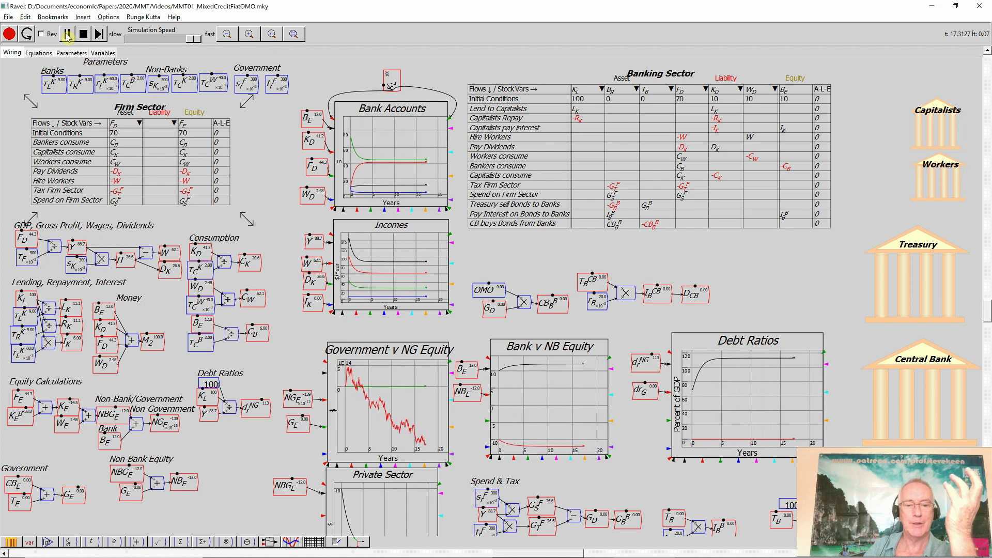
- Pause the simulation at about 17.8 years and inspect the Private Sector plot below
left_click(68, 35)
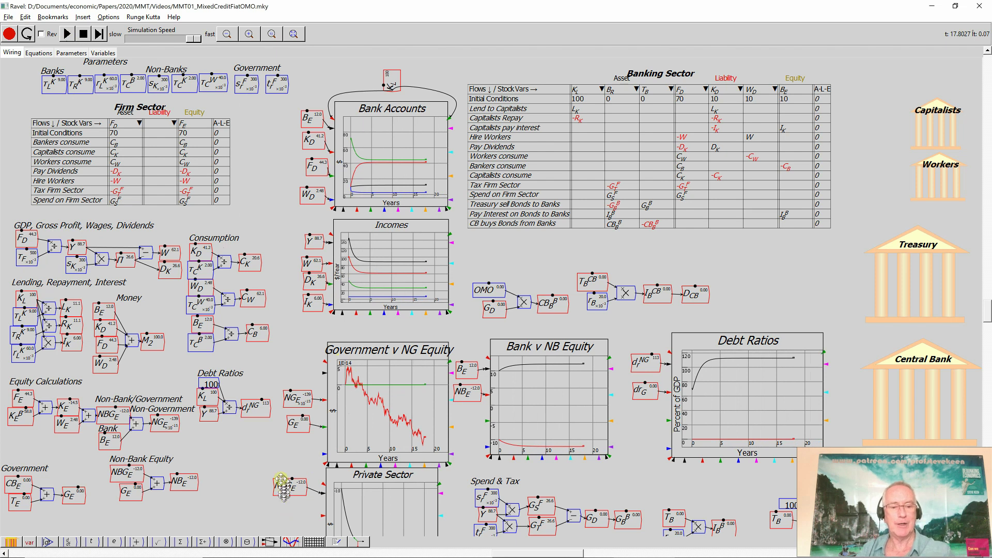
scroll(282, 478, "down", 5)
scroll(280, 439, "down", 1)
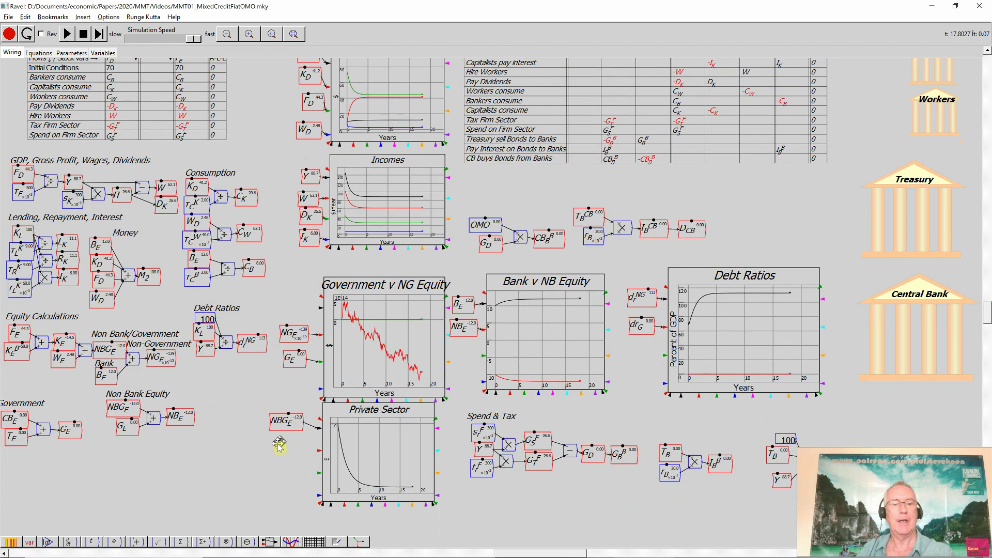